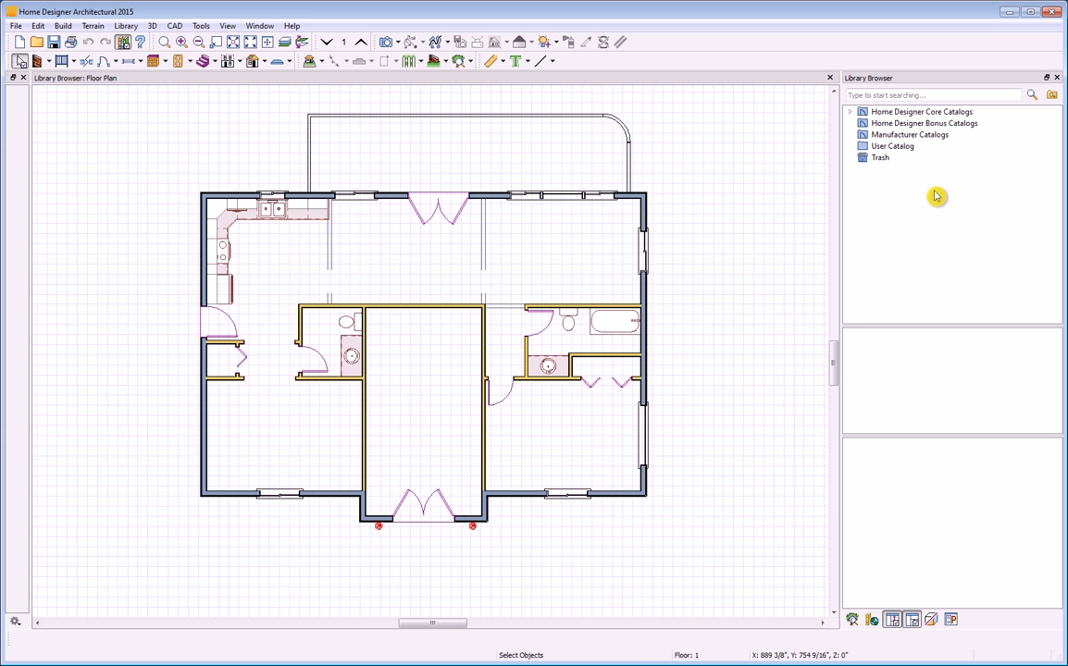
- Close the Library Browser and show it again beside the floor plan
left_click(1056, 78)
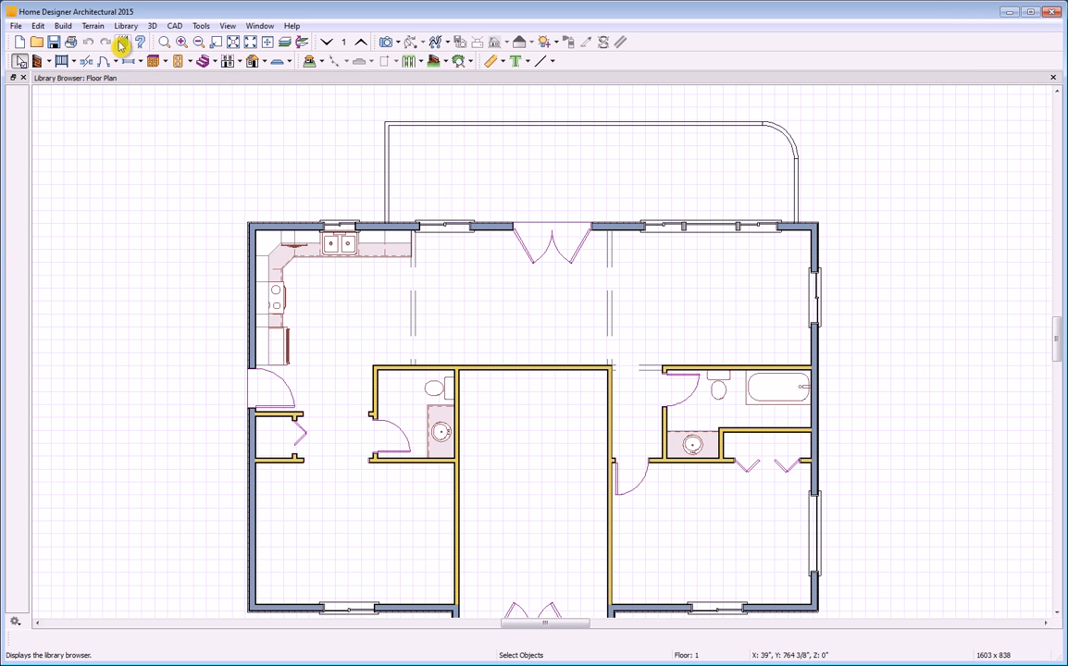
right_click(700, 46)
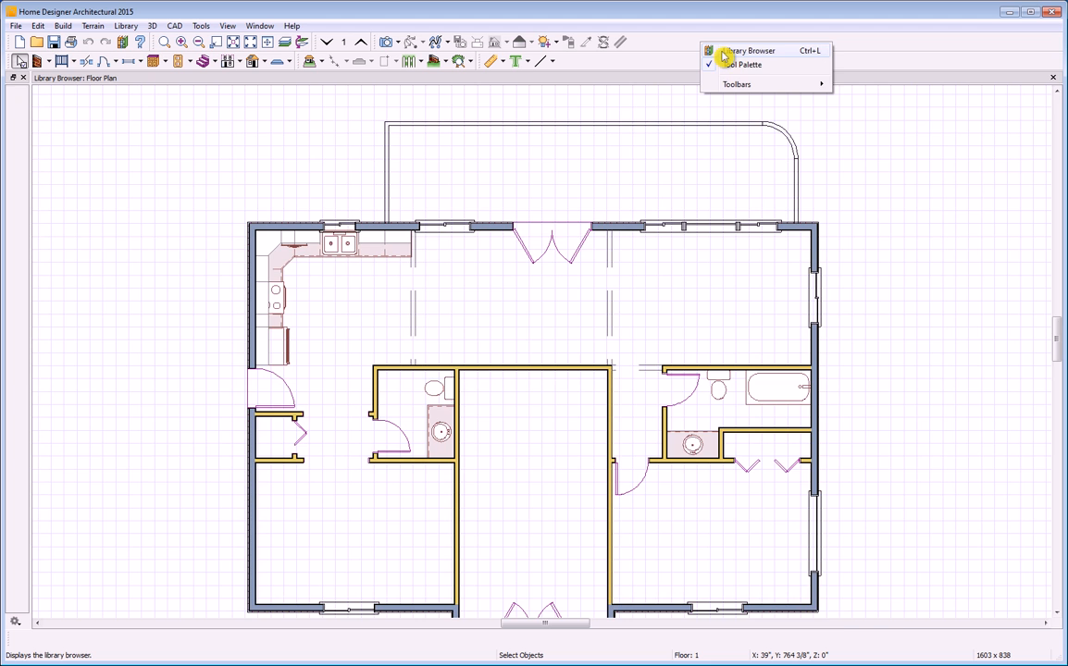
left_click(724, 52)
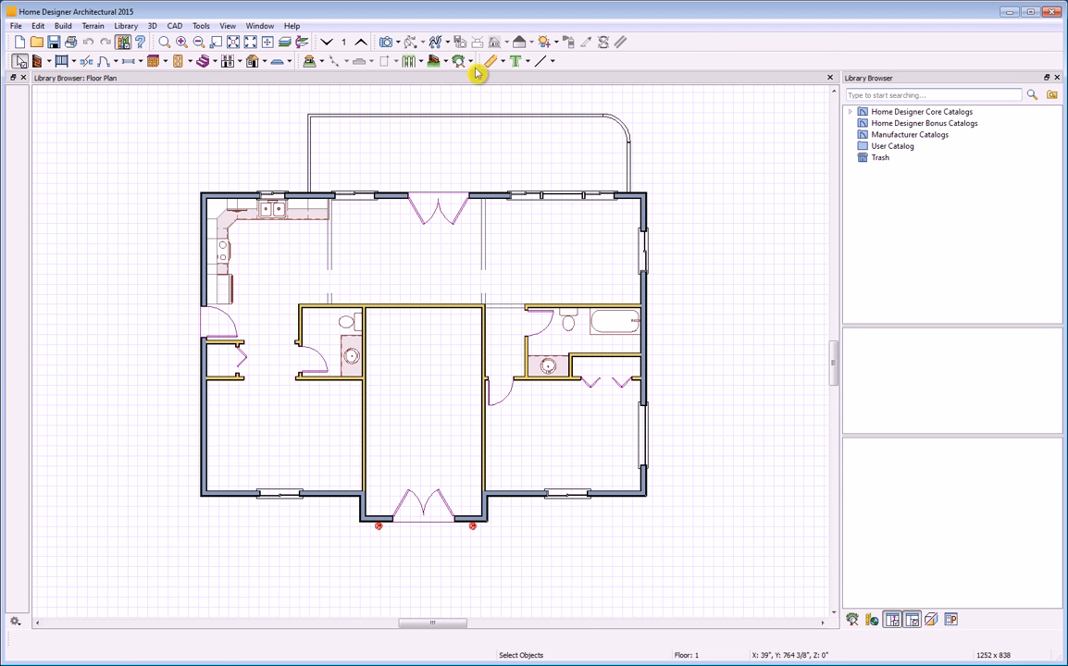
left_click(228, 26)
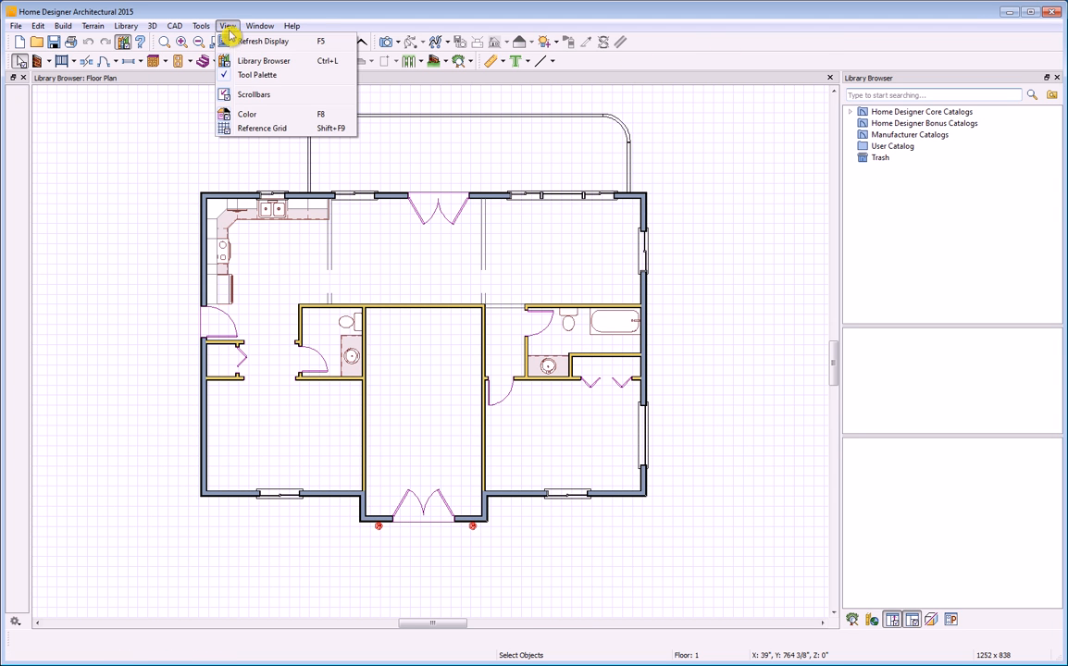
left_click(326, 62)
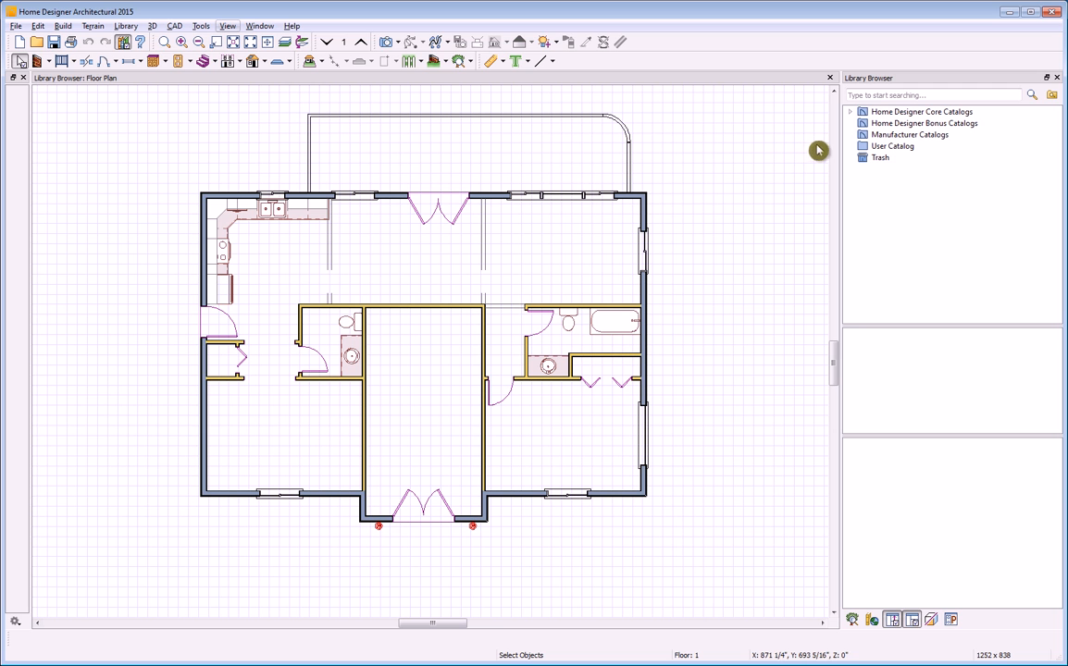
- Expand Home Designer Core Catalogs through Interiors, Furniture and Seating down to the Living Room Sets folder
left_click(849, 112)
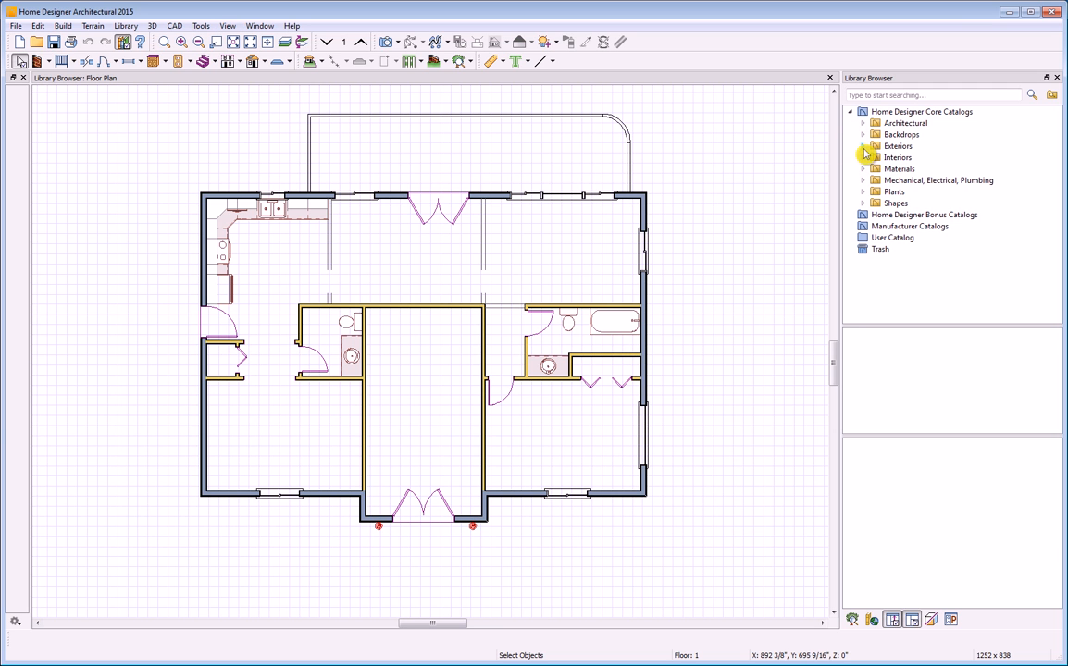
left_click(863, 158)
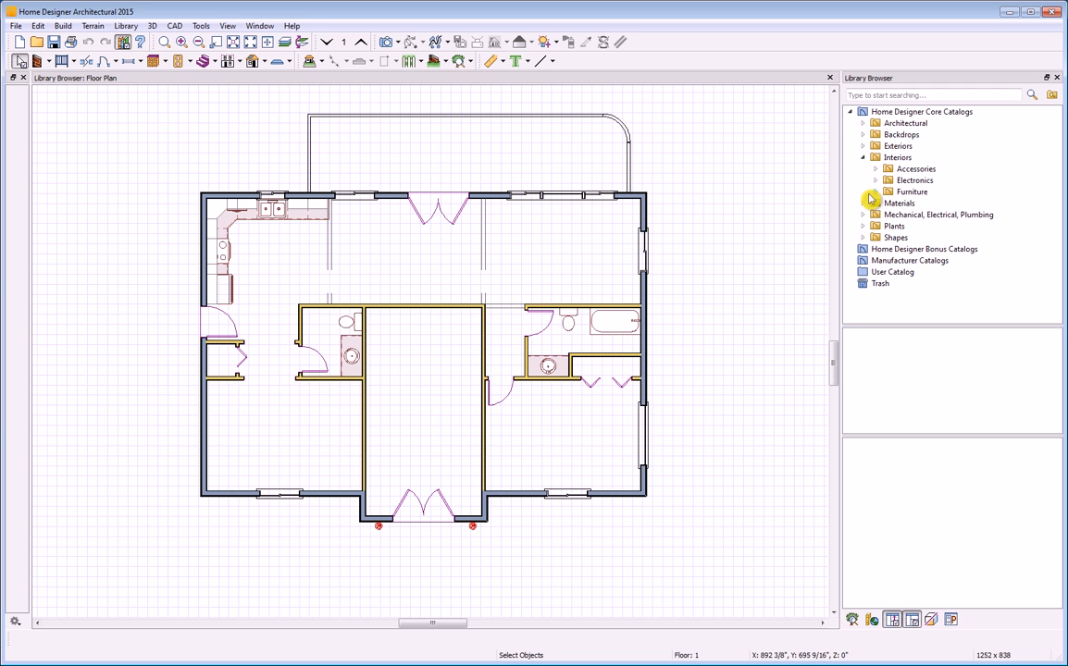
left_click(875, 191)
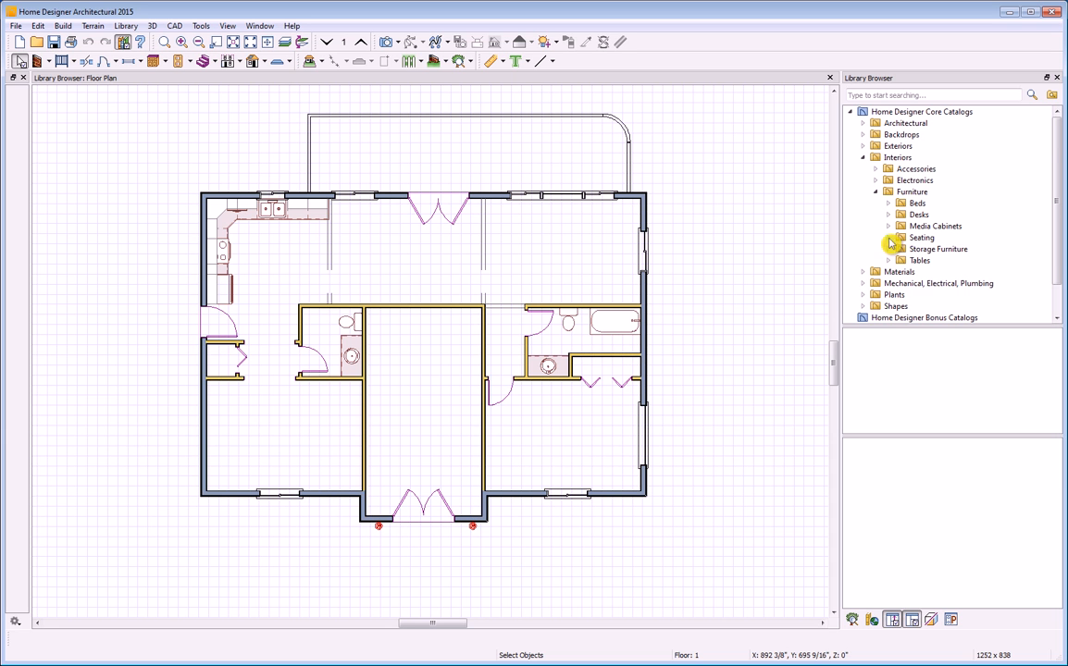
left_click(889, 238)
left_click(898, 272)
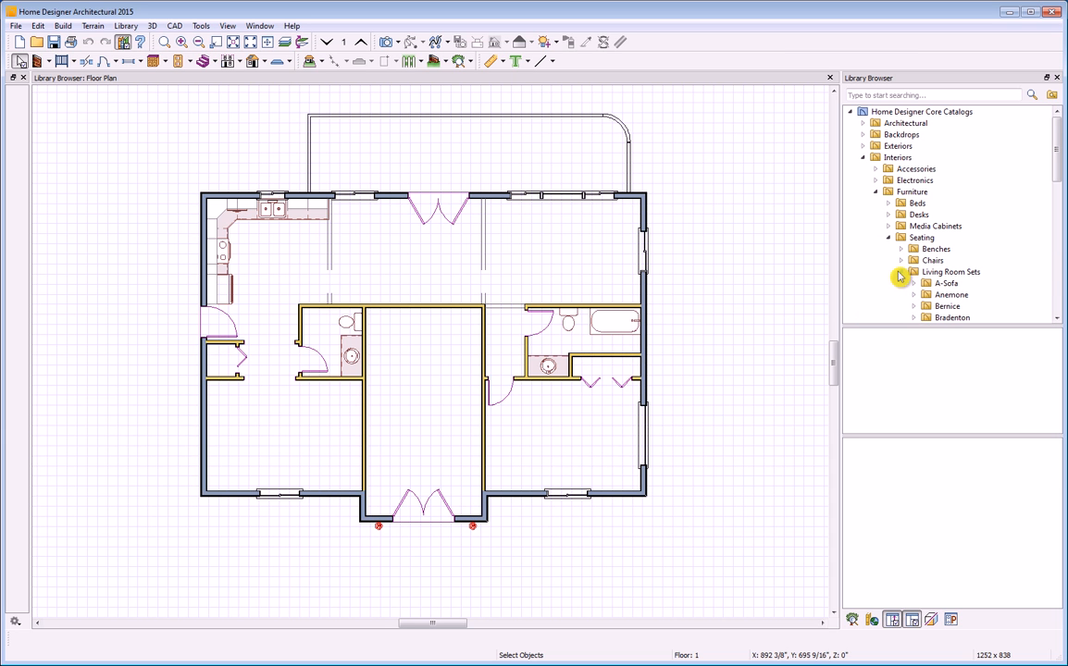
left_click(900, 273)
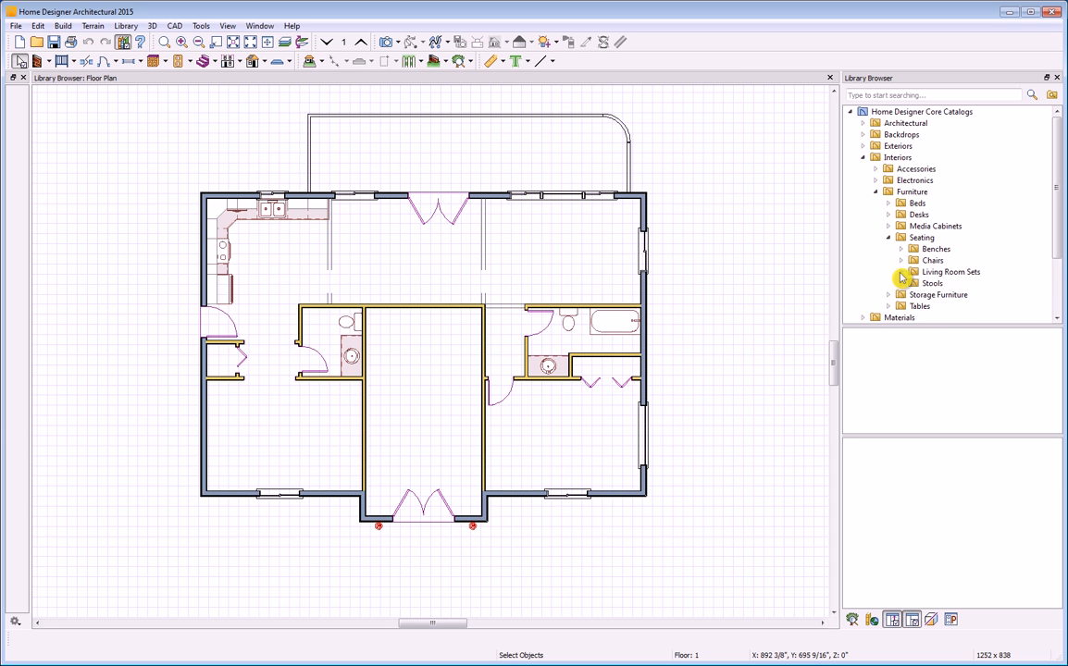
scroll(879, 266, "down", 2)
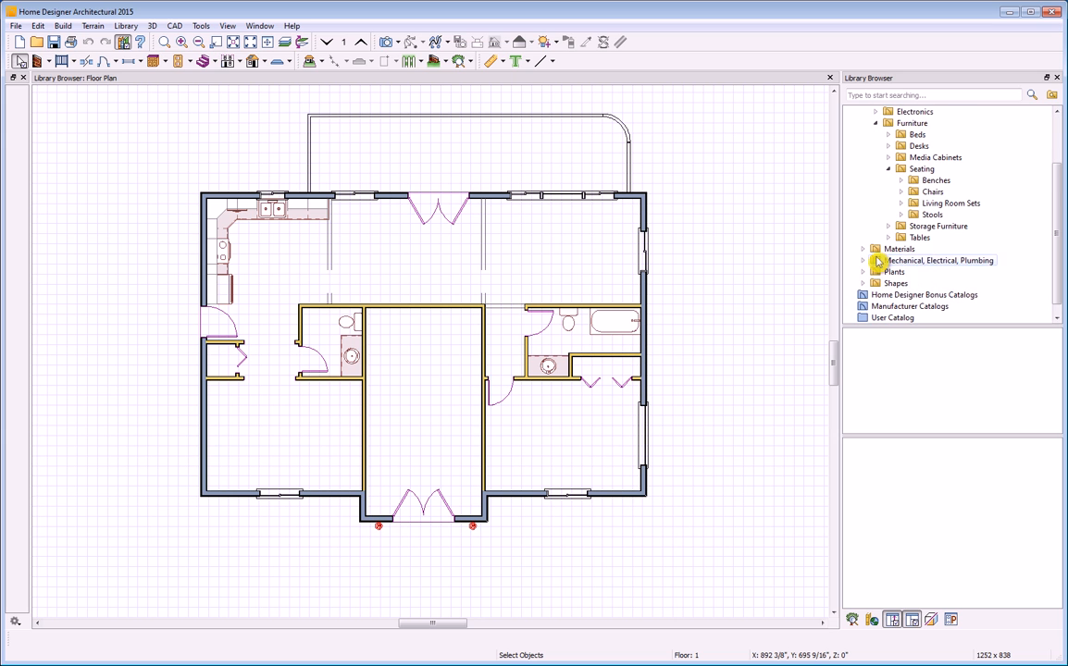
left_click(900, 205)
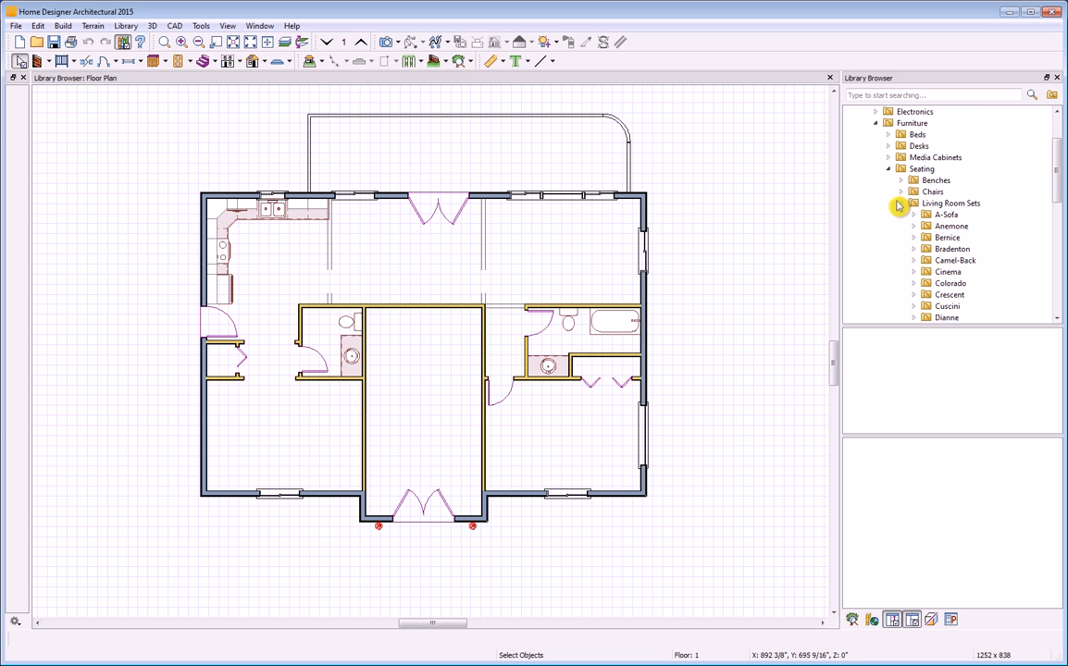
- Select the Cinema Armchair from the Cinema set and slightly enlarge the library's 3D preview area
left_click(914, 272)
left_click(925, 273)
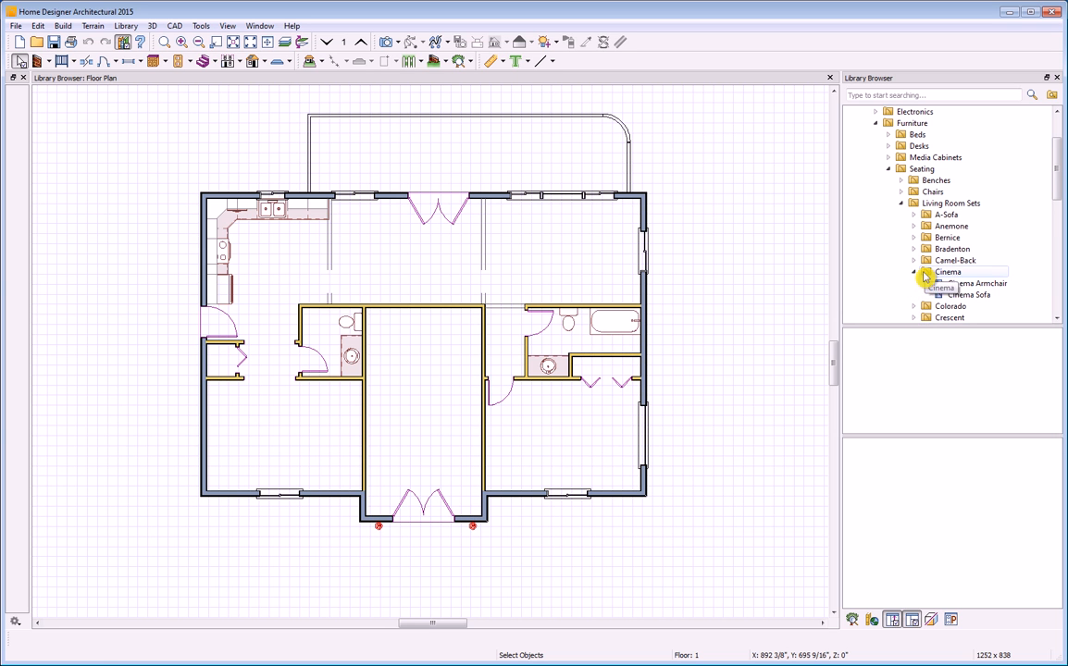
left_click(889, 372)
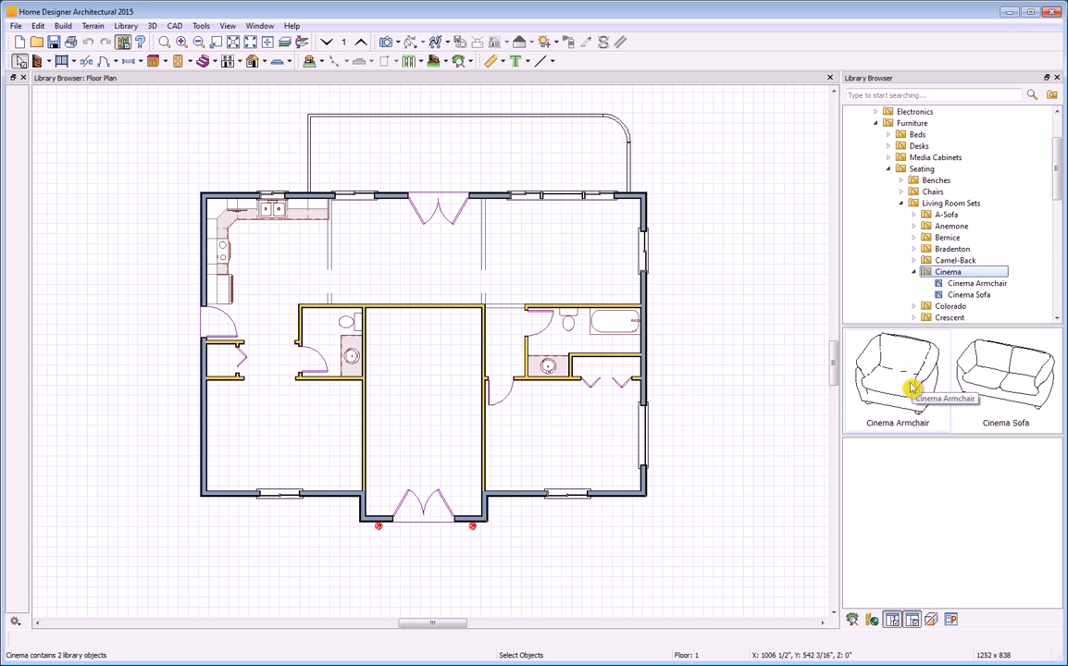
left_click(956, 286)
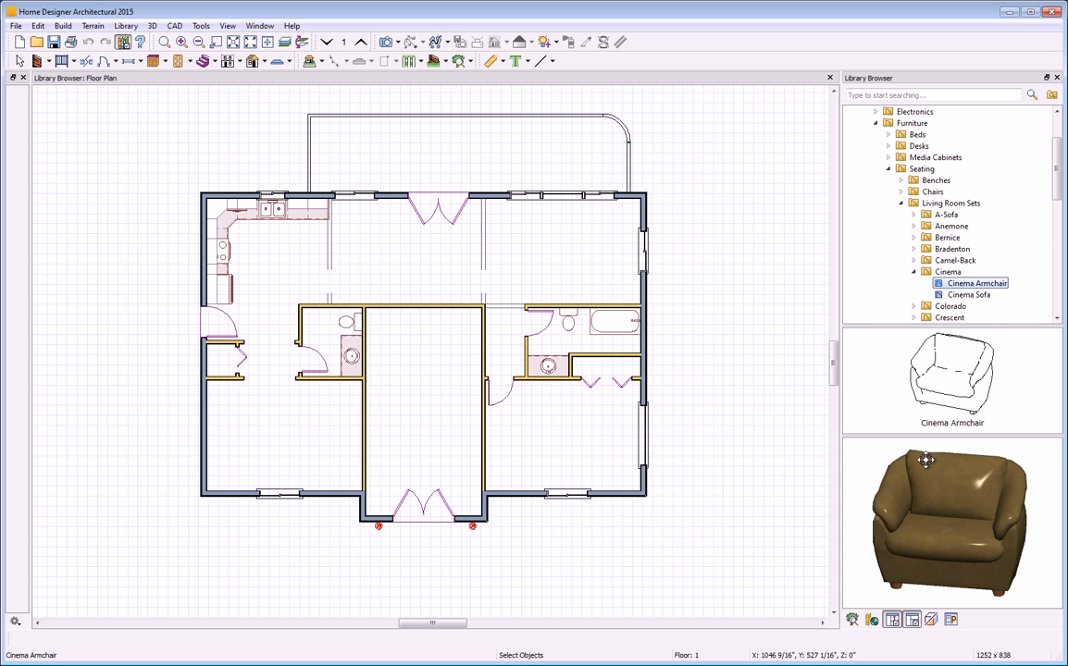
left_click_drag(877, 435, 877, 424)
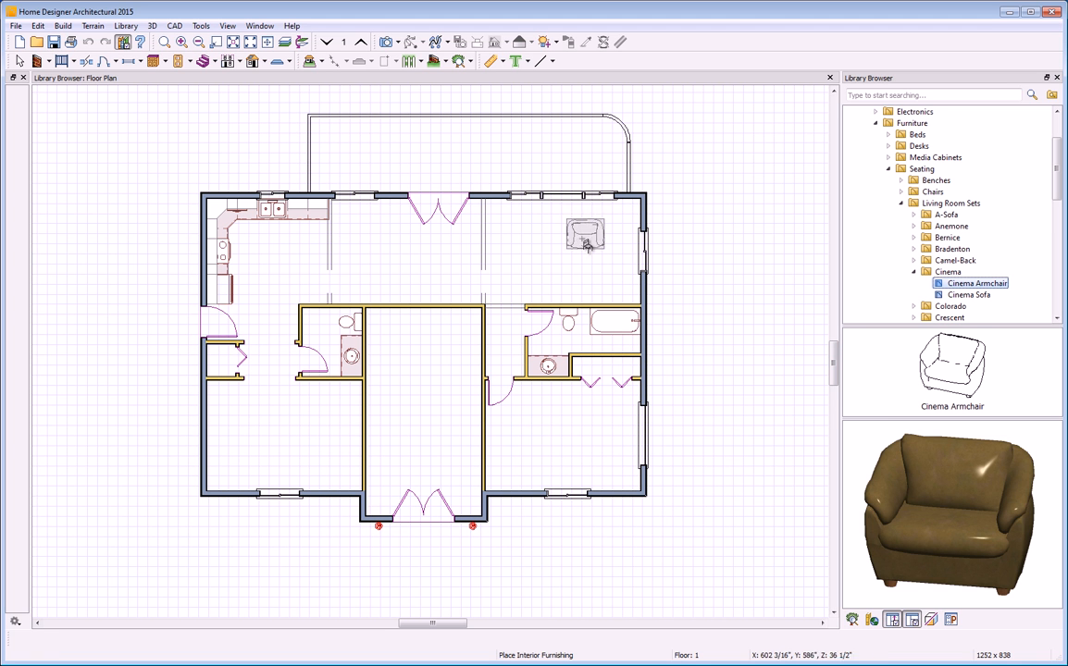
- Place the Cinema Armchair against the bathroom wall in the room with the triple window, facing away from that window
scroll(590, 239, "up", 3)
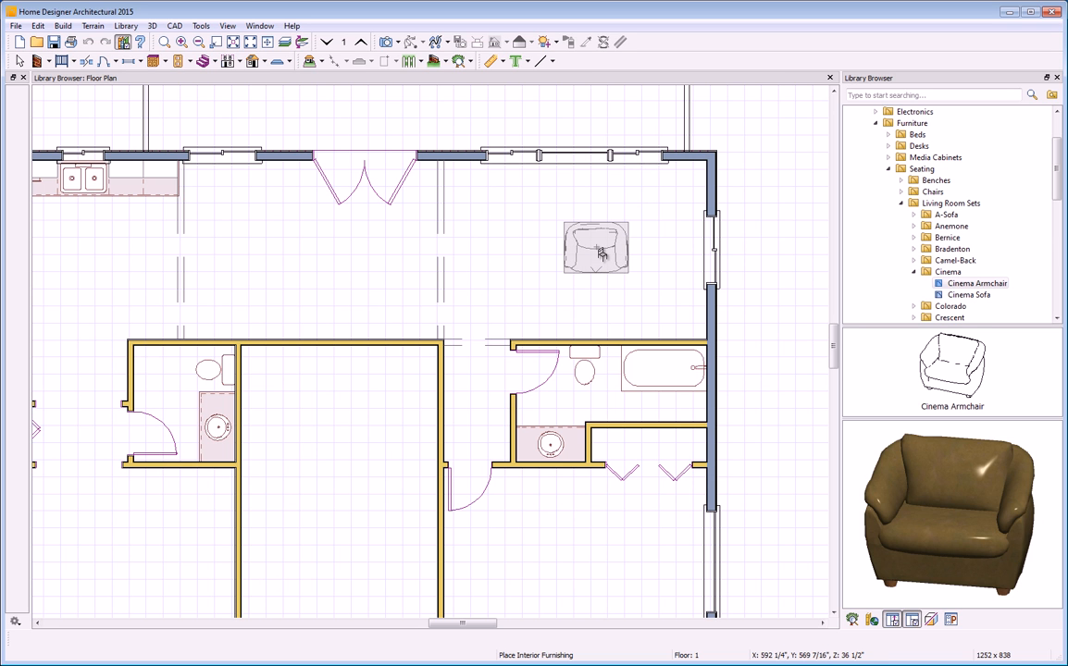
scroll(584, 233, "up", 2)
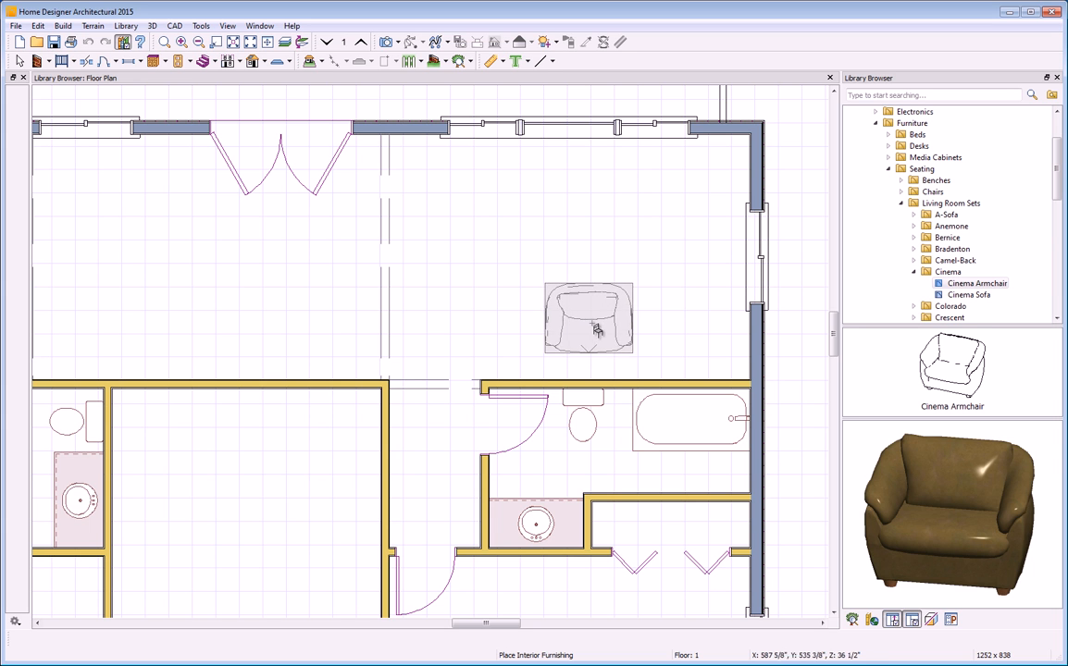
left_click(565, 331)
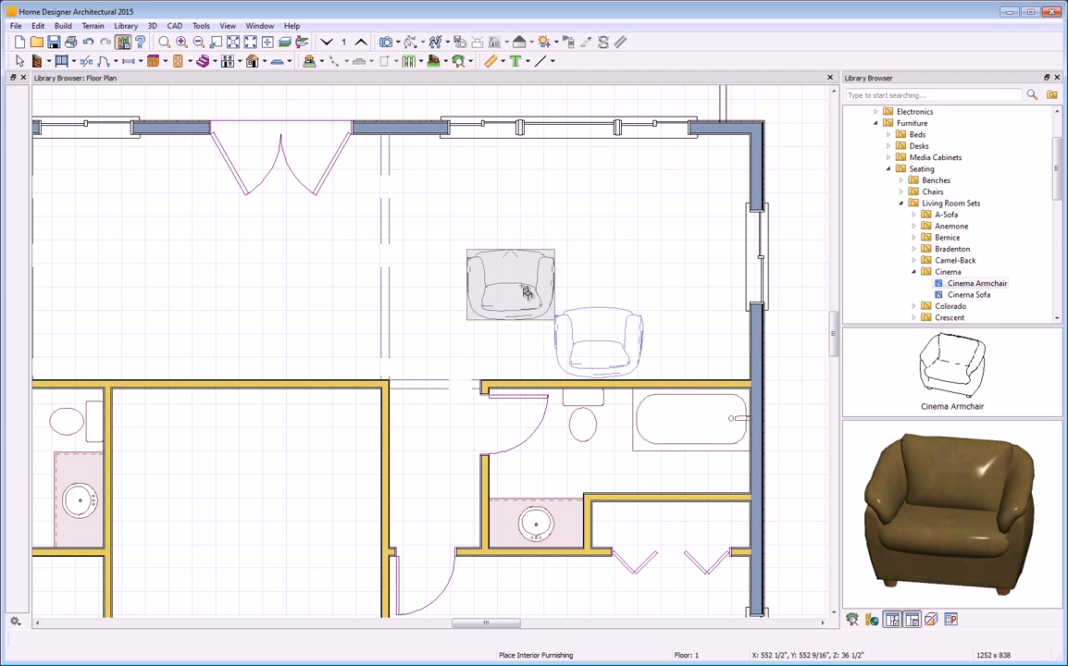
- Collapse all folders under Home Designer Core Catalogs in the library
left_click_drag(1056, 195, 1057, 167)
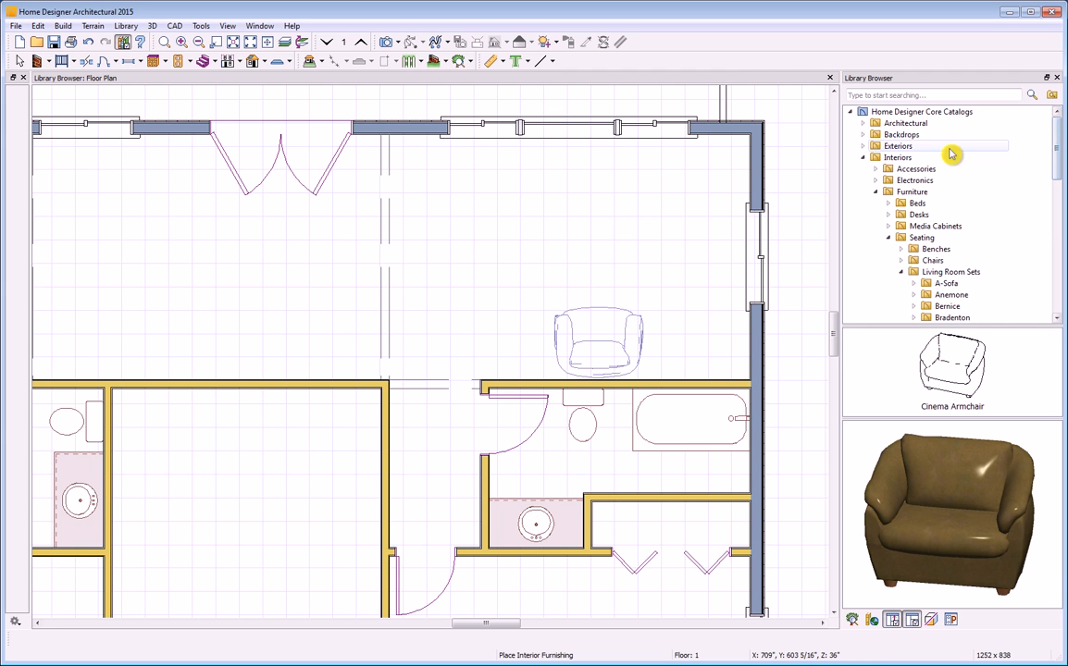
right_click(863, 113)
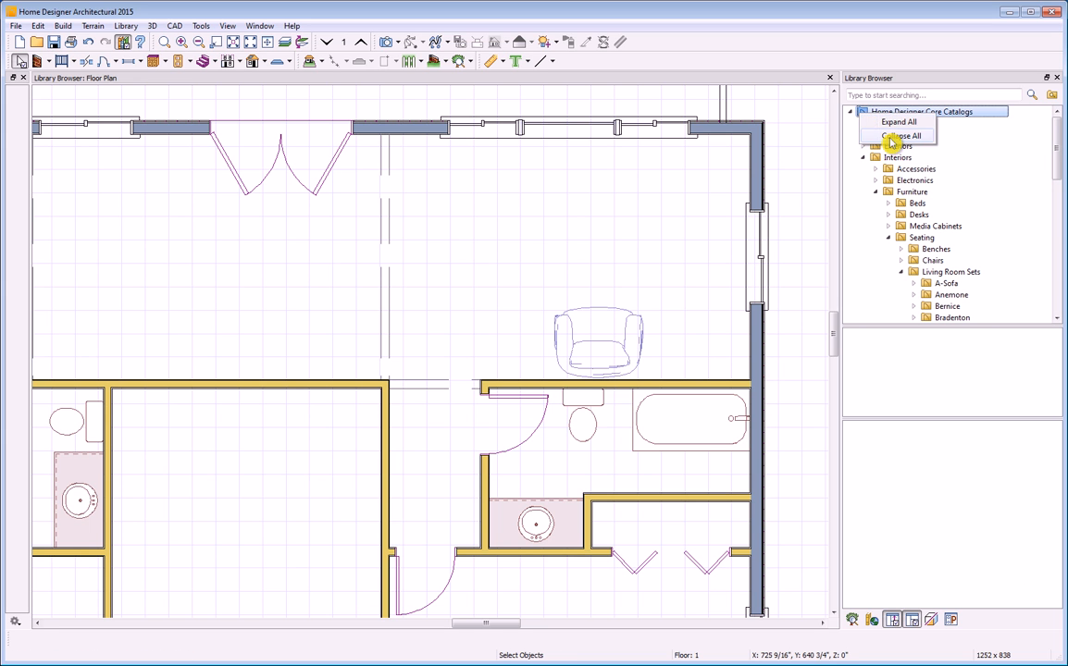
left_click(893, 136)
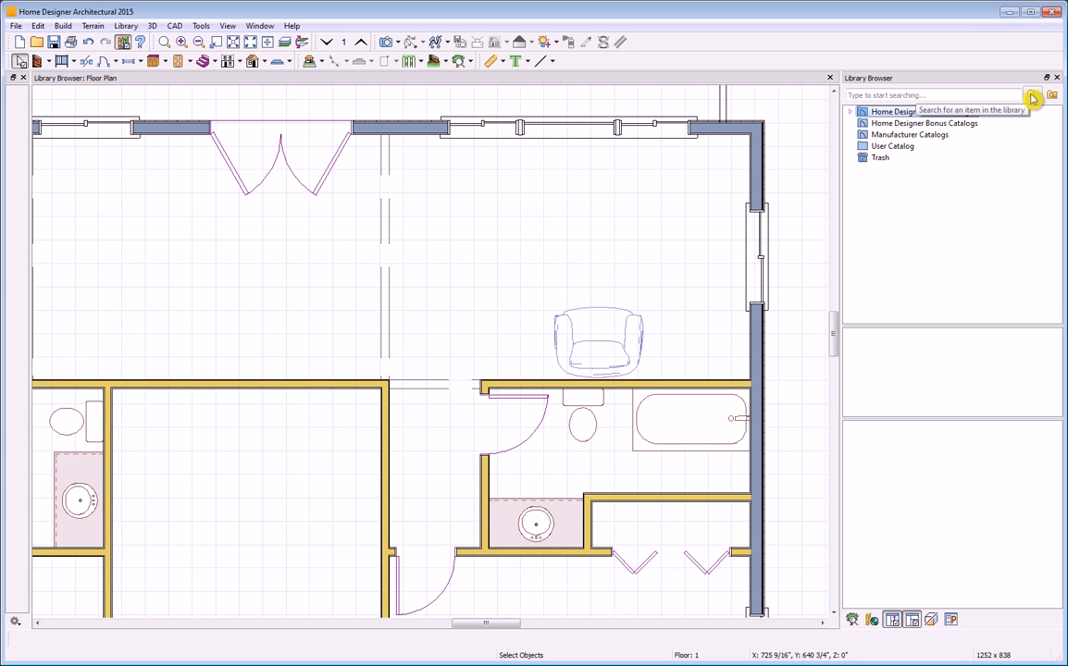
- Search the library for "frame" and place the Double Mat Frame on the bathroom wall beside the armchair
left_click(924, 94)
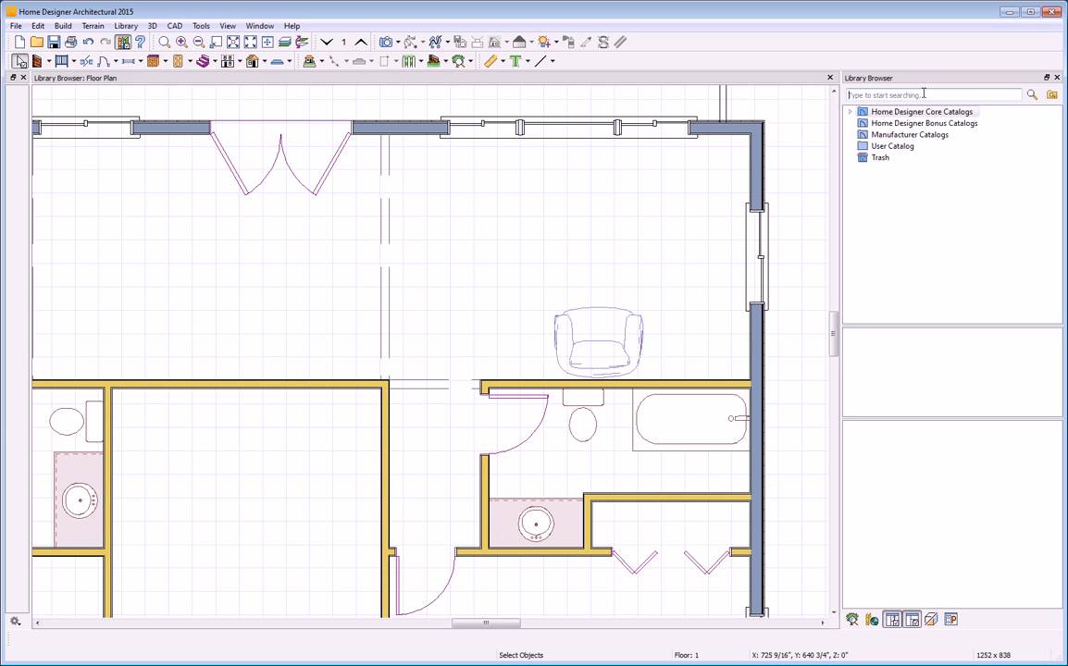
type("firame")
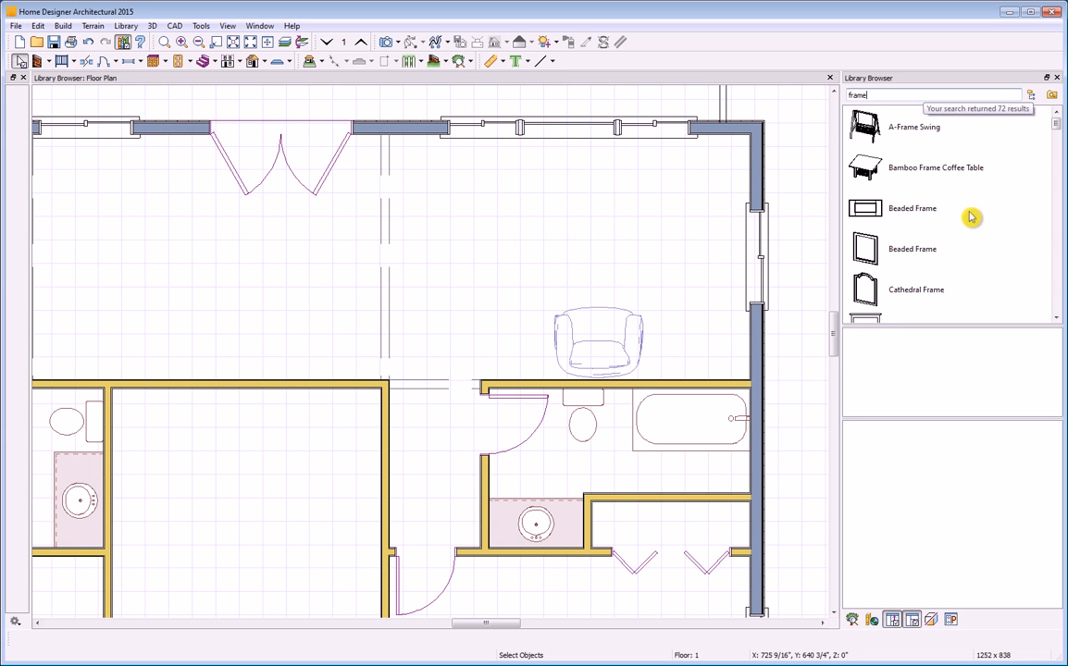
scroll(1058, 263, "down", 2)
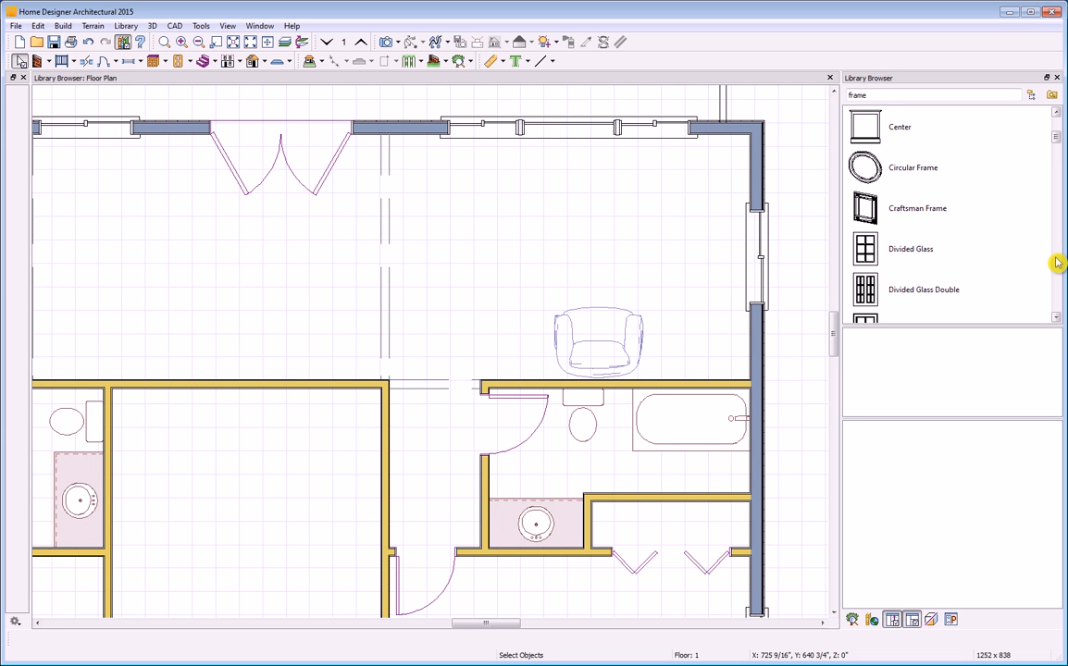
scroll(1057, 263, "down", 2)
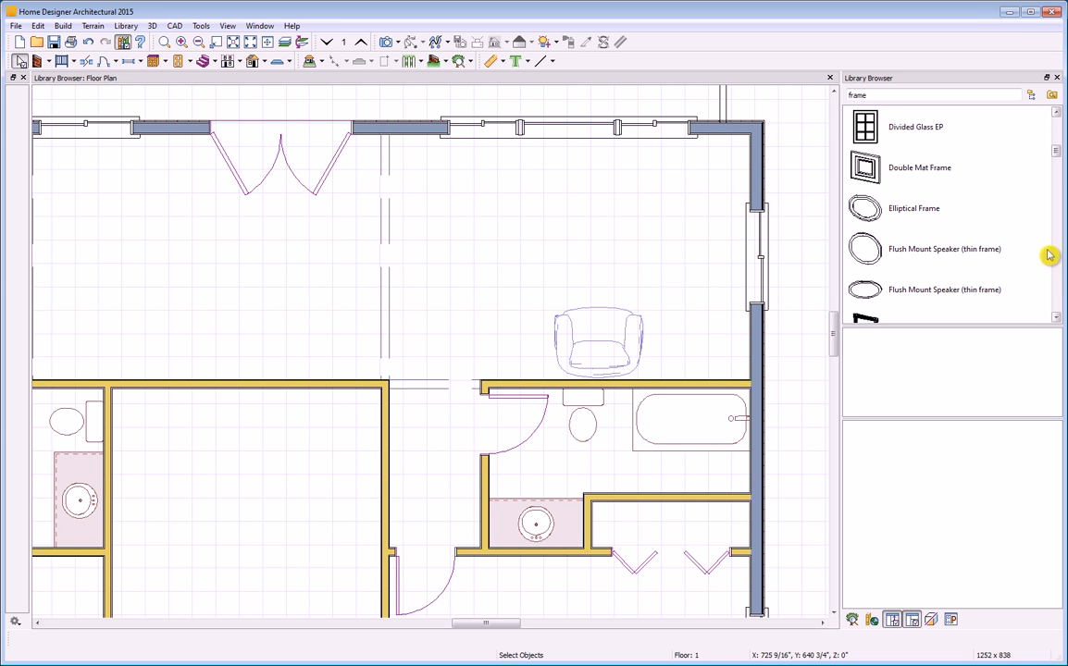
left_click(864, 167)
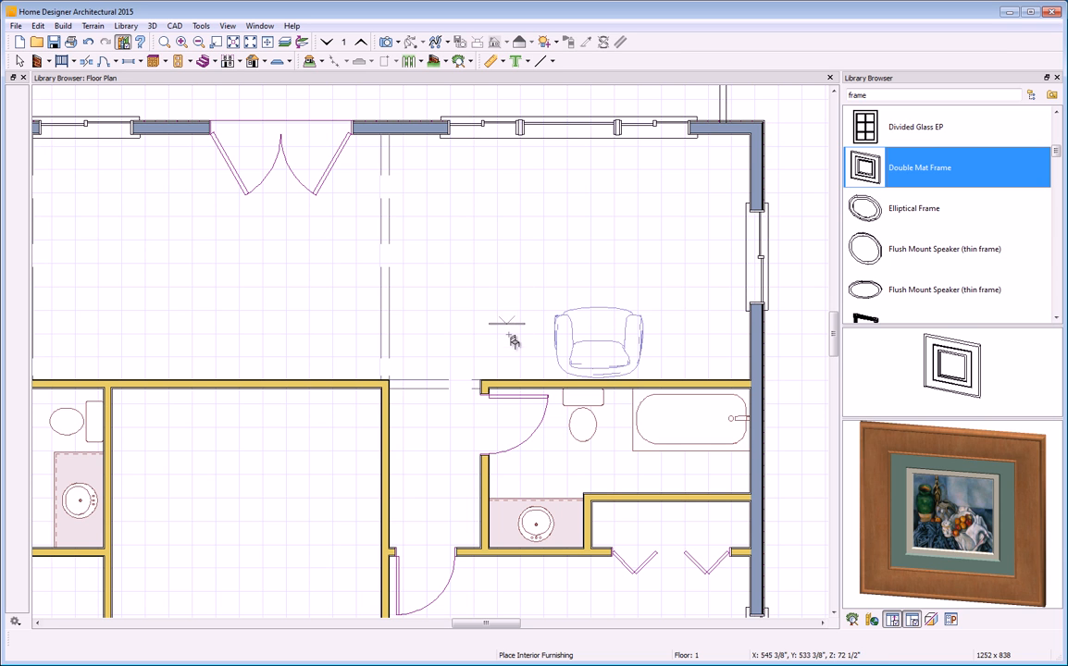
left_click(521, 372)
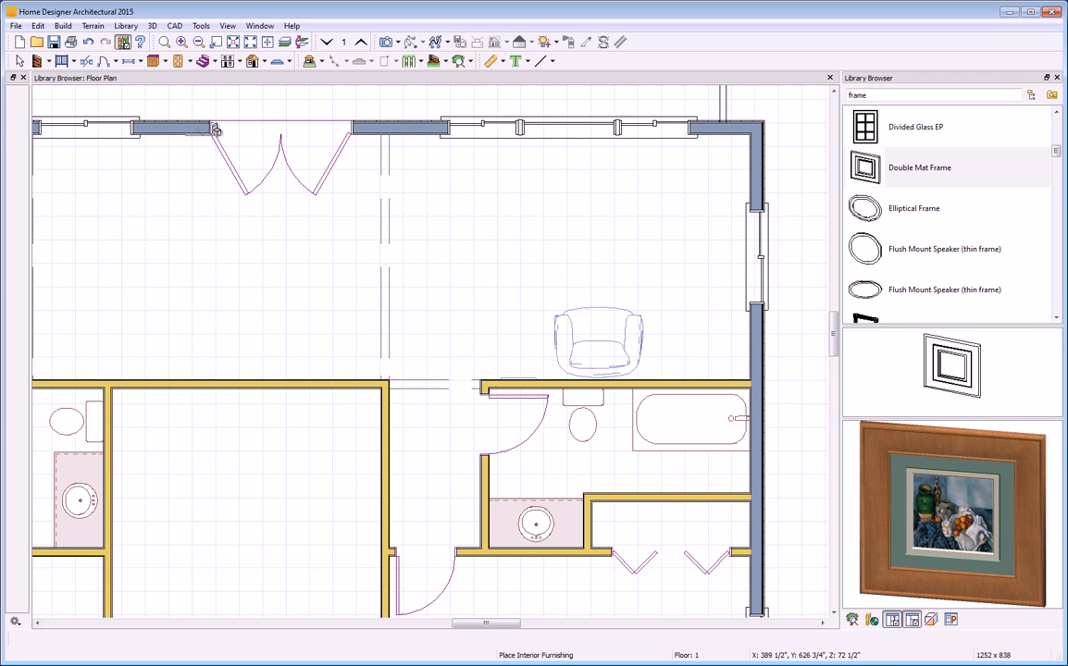
- Create a Full Camera view aimed at the wall with the framed picture and bring the picture close up
left_click(387, 42)
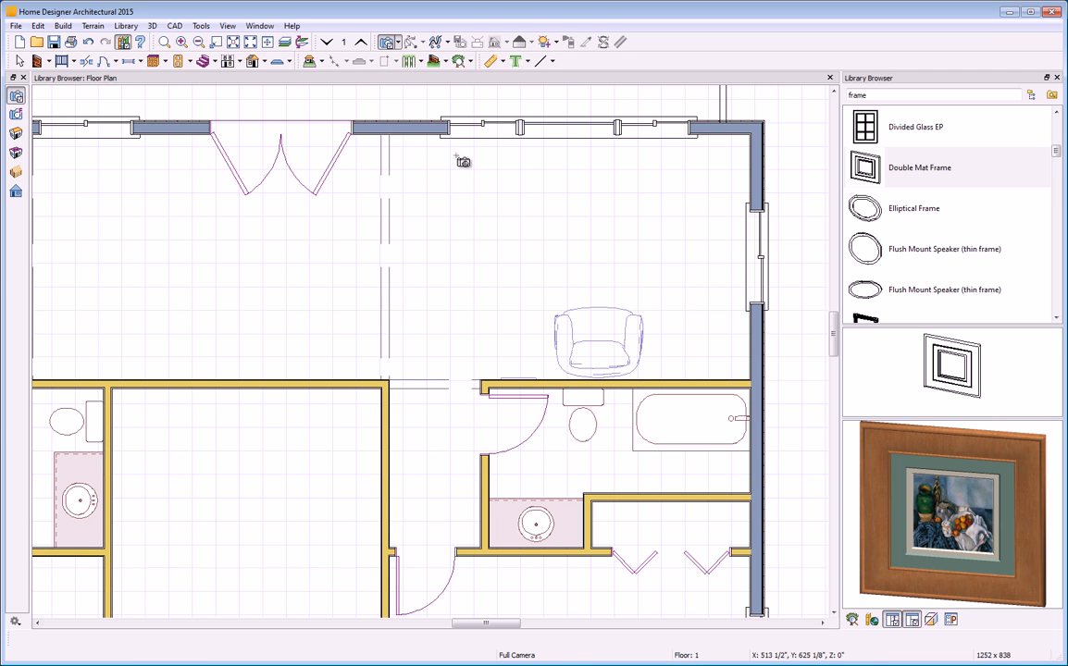
left_click_drag(495, 185, 553, 310)
scroll(600, 322, "up", 4)
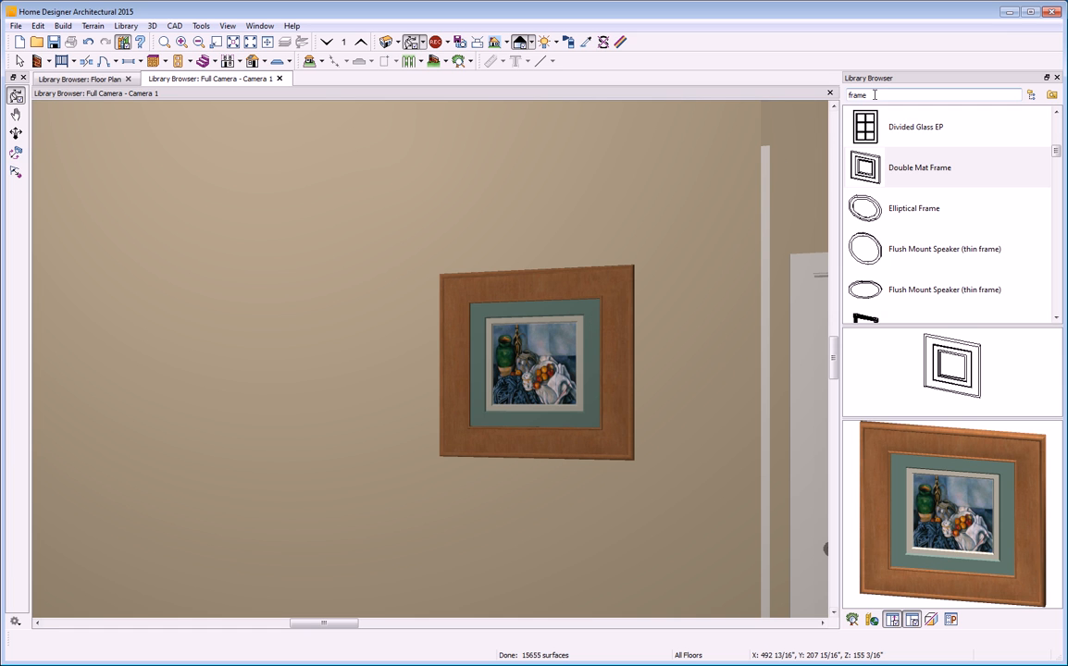
- Search the library for "painting" and select the "Peasant Wedding" Painting, switching to the catalog tree and back to the results
left_click_drag(876, 94, 850, 95)
type("painting")
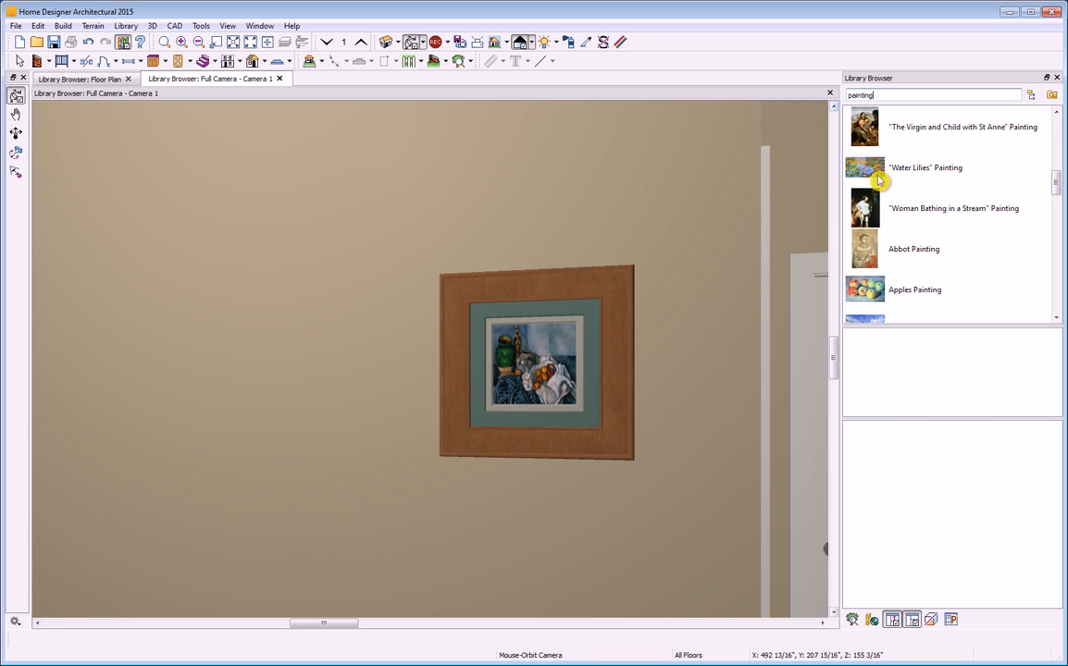
left_click_drag(1057, 194, 1059, 137)
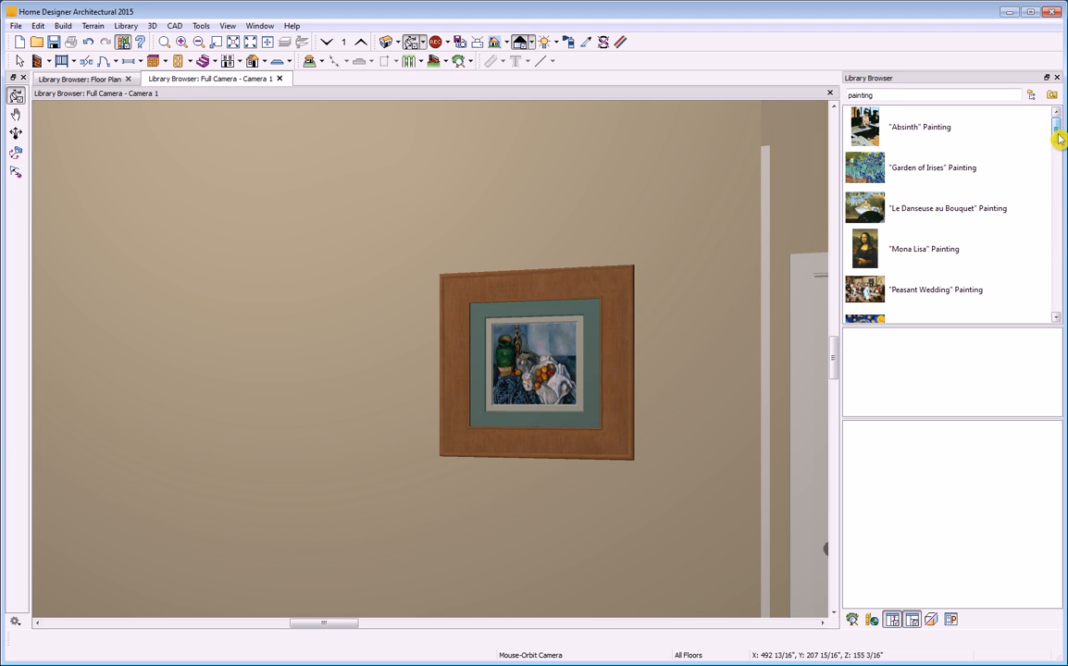
left_click(898, 296)
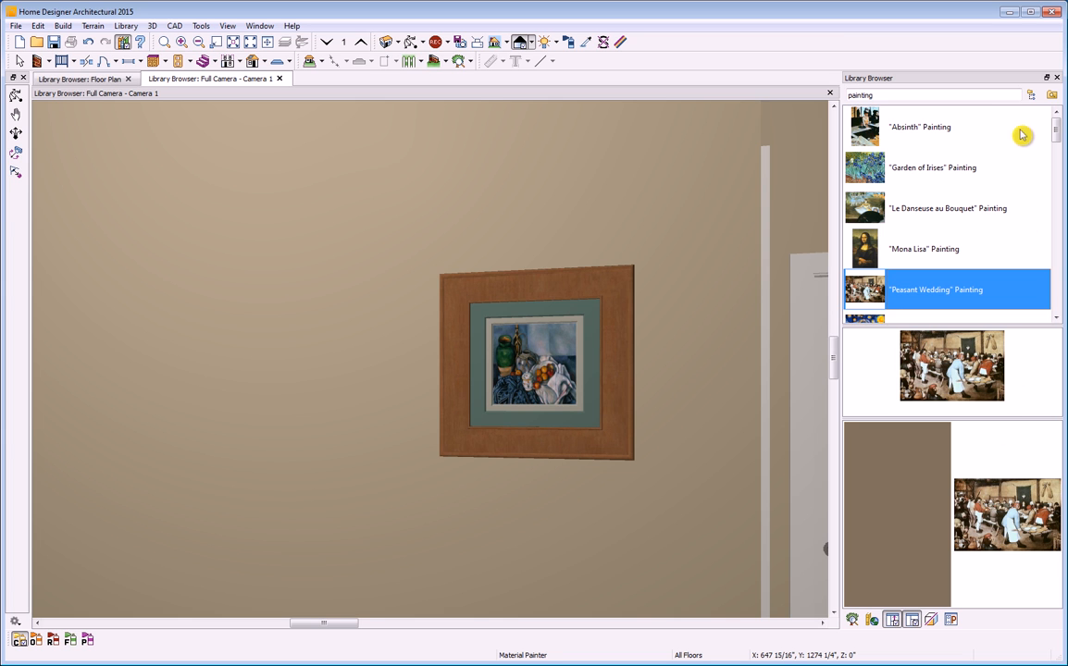
left_click(1032, 96)
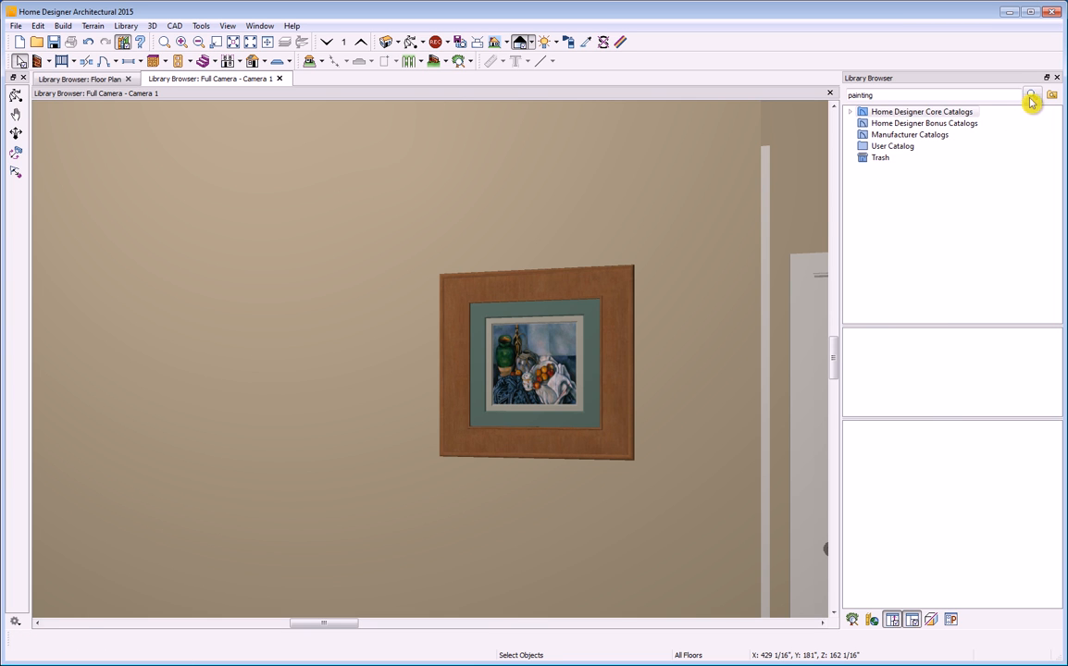
left_click(1031, 96)
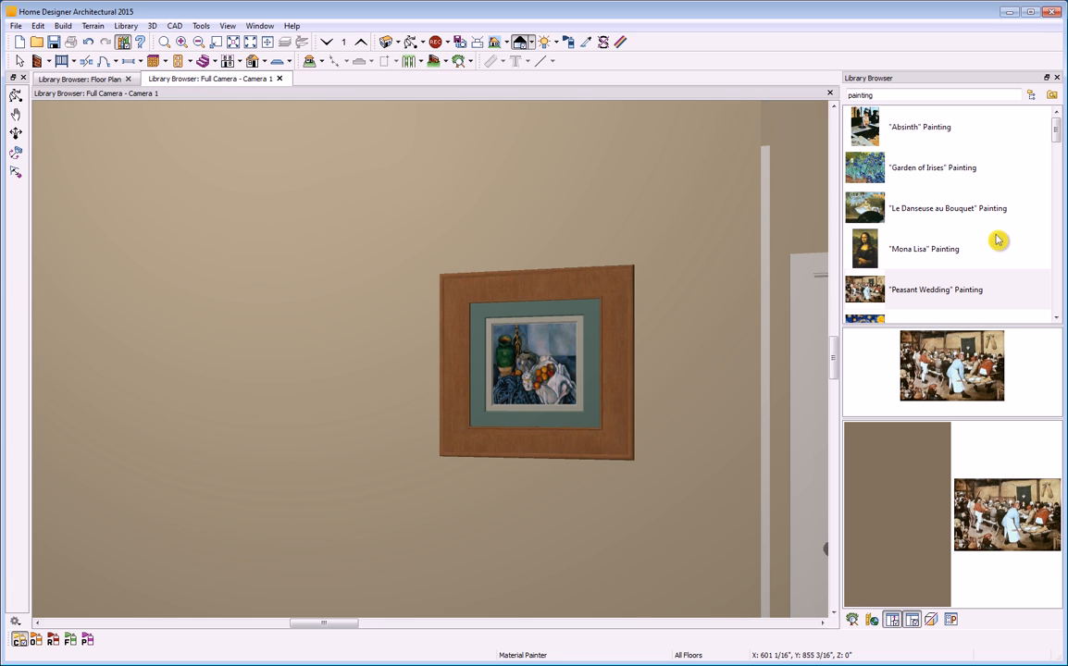
- Locate the "Peasant Wedding" Painting in the catalog tree and apply it to the picture inside the wall frame
right_click(886, 292)
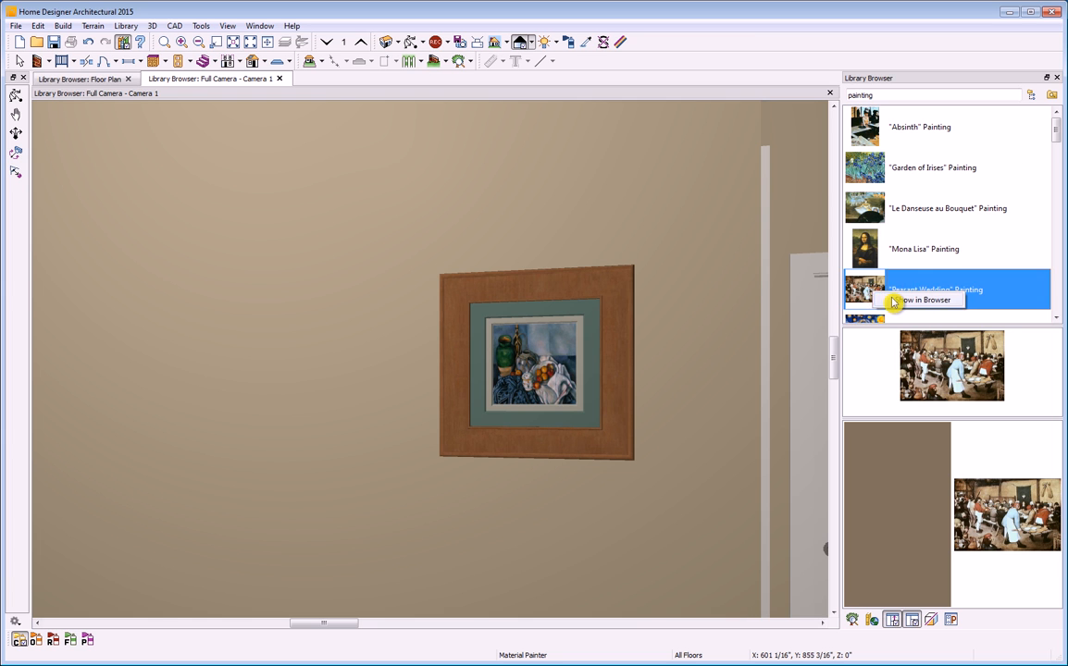
left_click(912, 301)
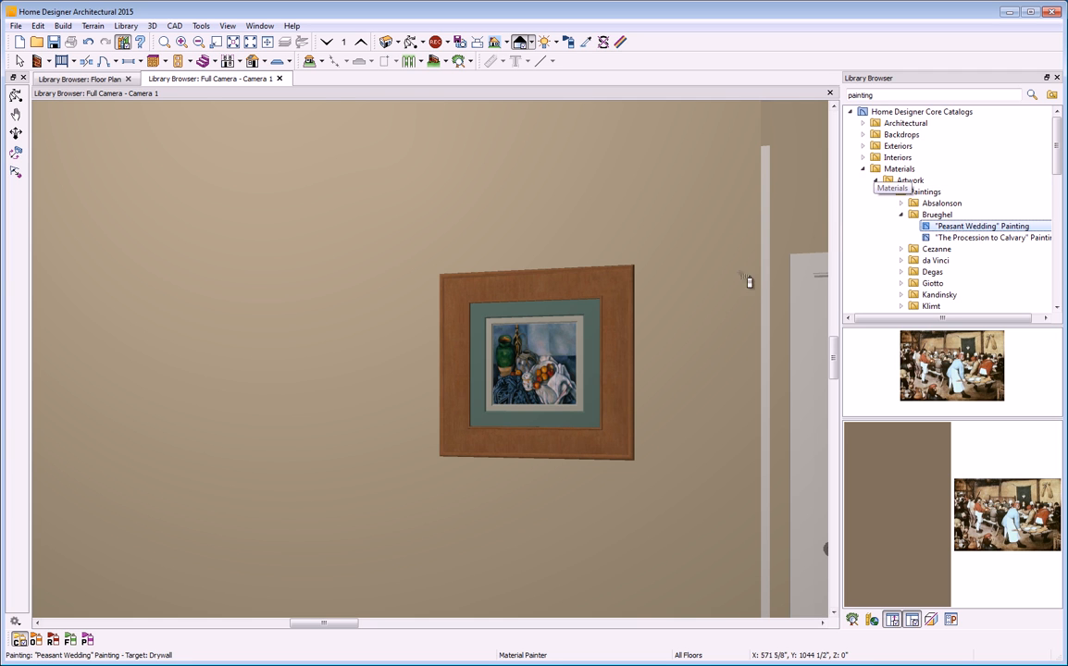
left_click(539, 363)
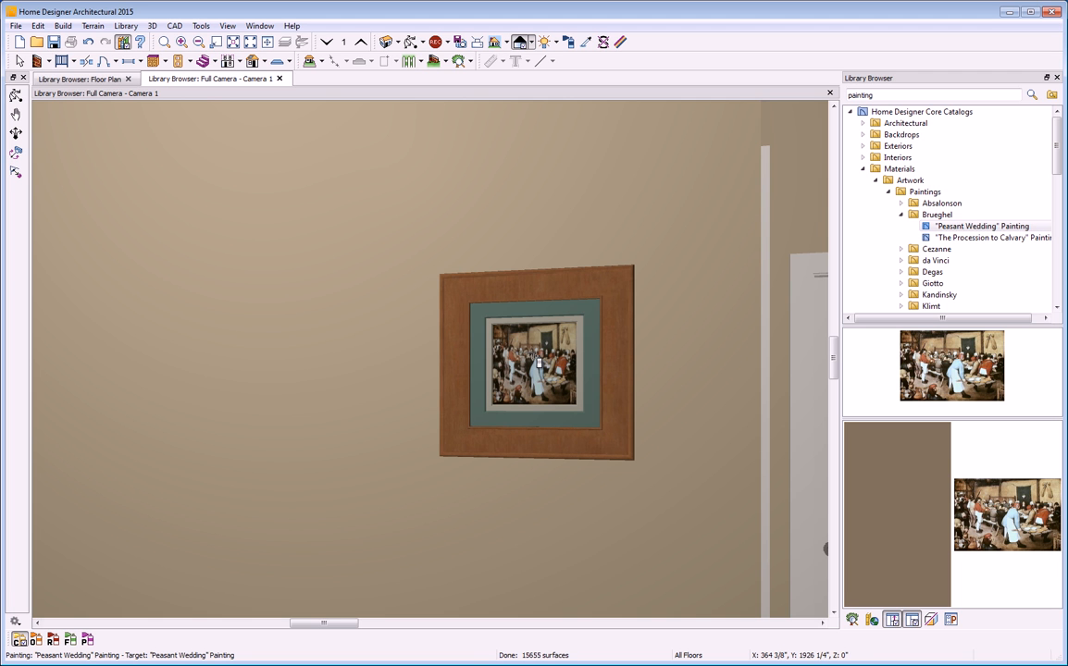
scroll(481, 222, "down", 3)
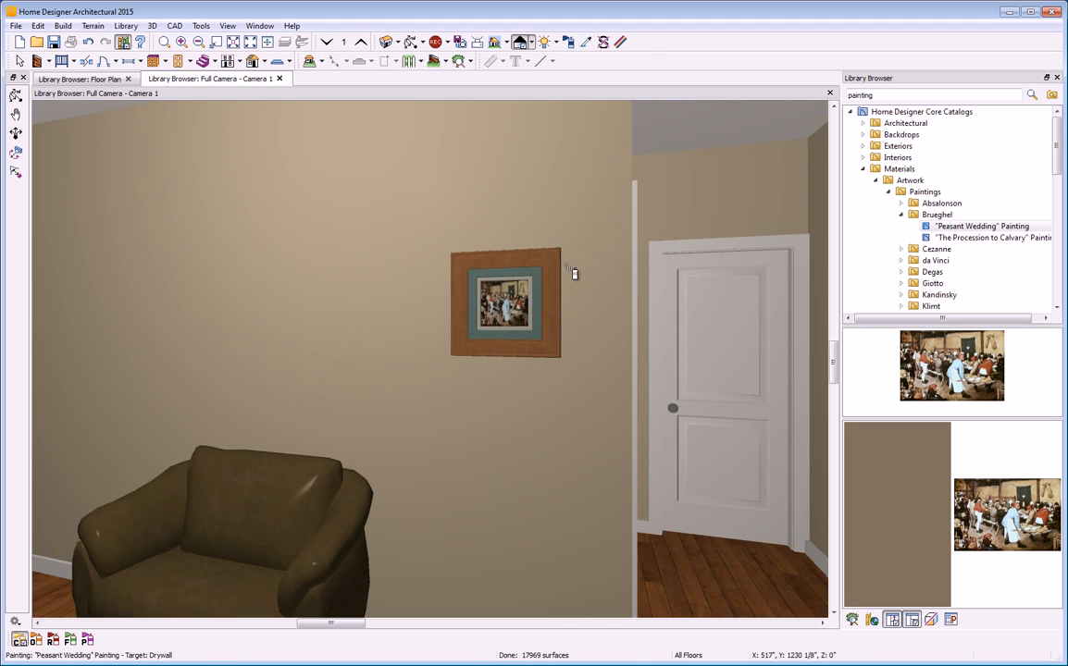
scroll(523, 246, "down", 3)
key("Escape")
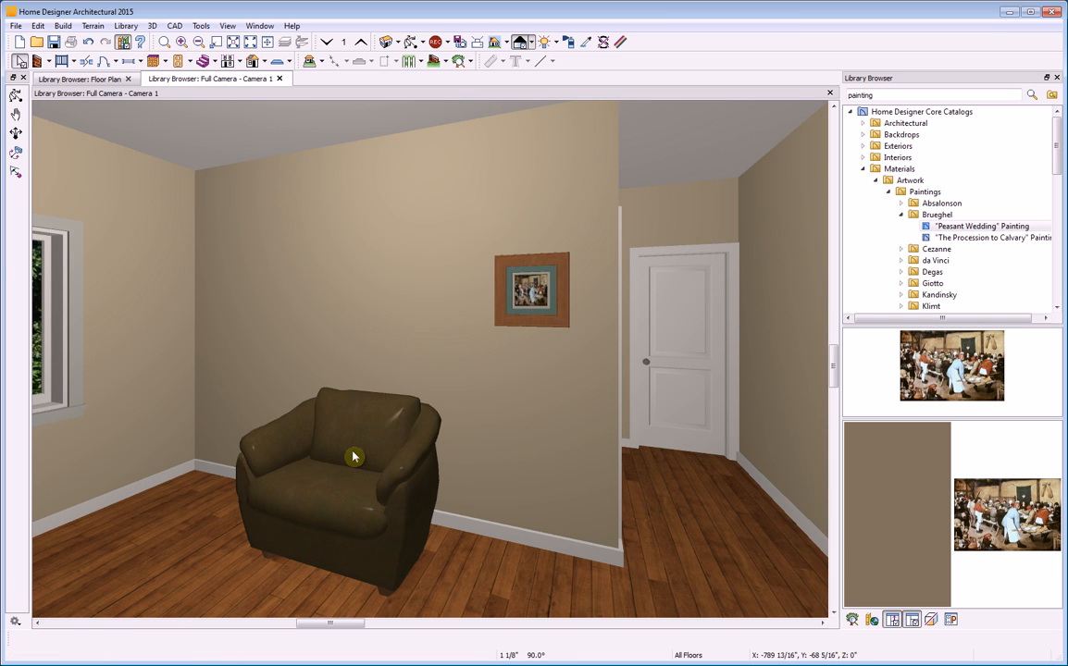
- Open the material selection for the Main component of the Cinema Armchair
left_click(353, 456)
left_click(36, 639)
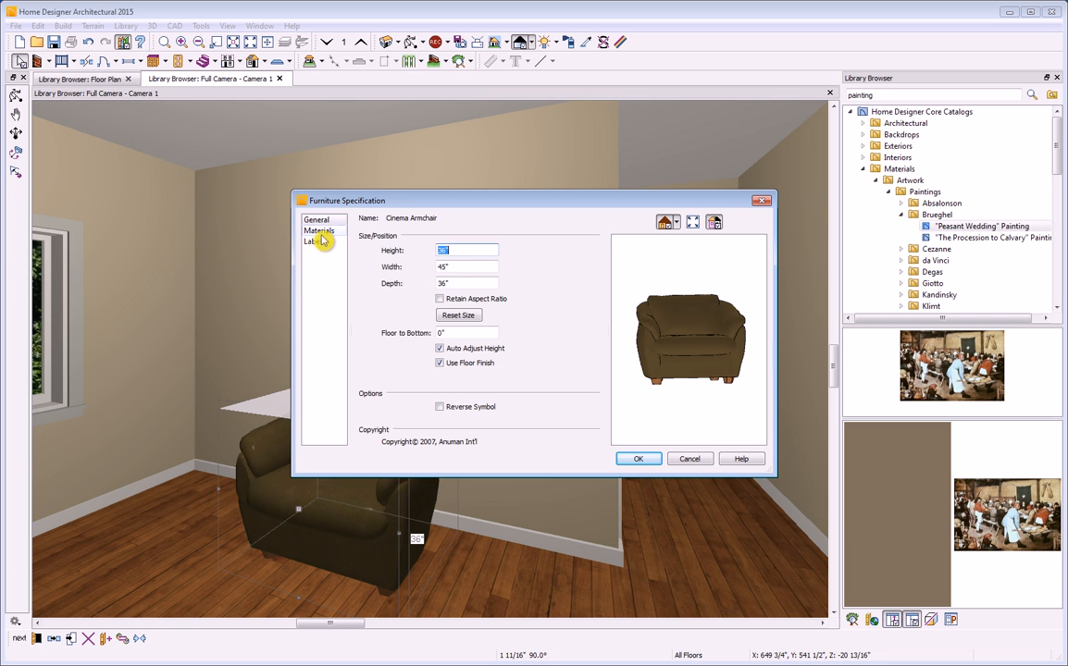
left_click(319, 231)
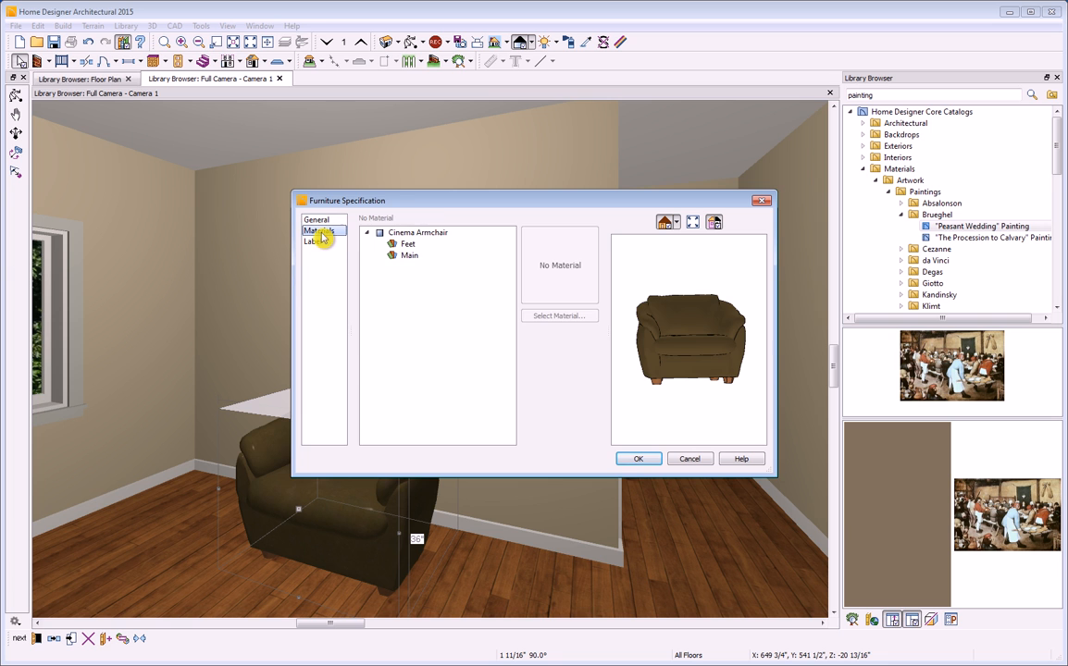
left_click(407, 262)
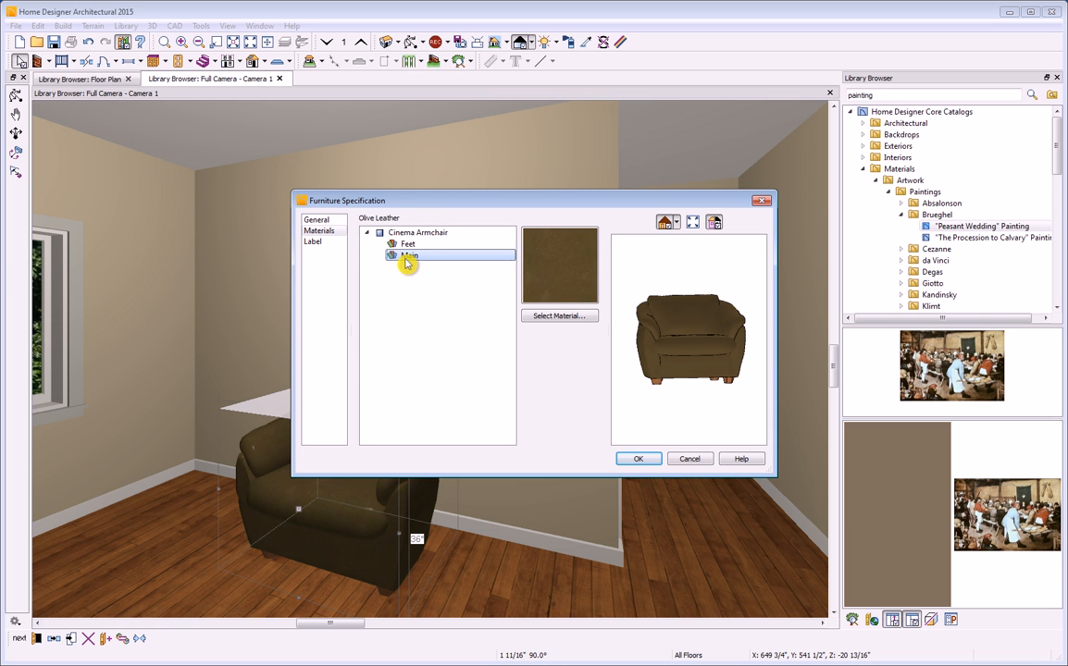
left_click(553, 317)
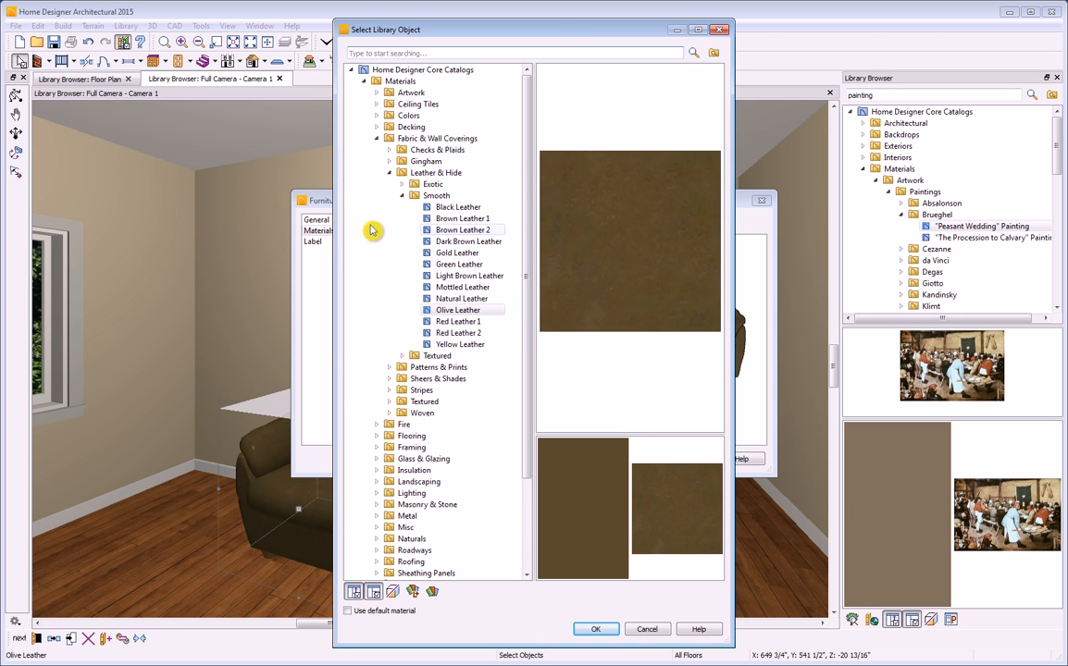
- Set the armchair's Main material to Color - Cream from the White/Neutral generic colors and apply the change to the chair
left_click(387, 174)
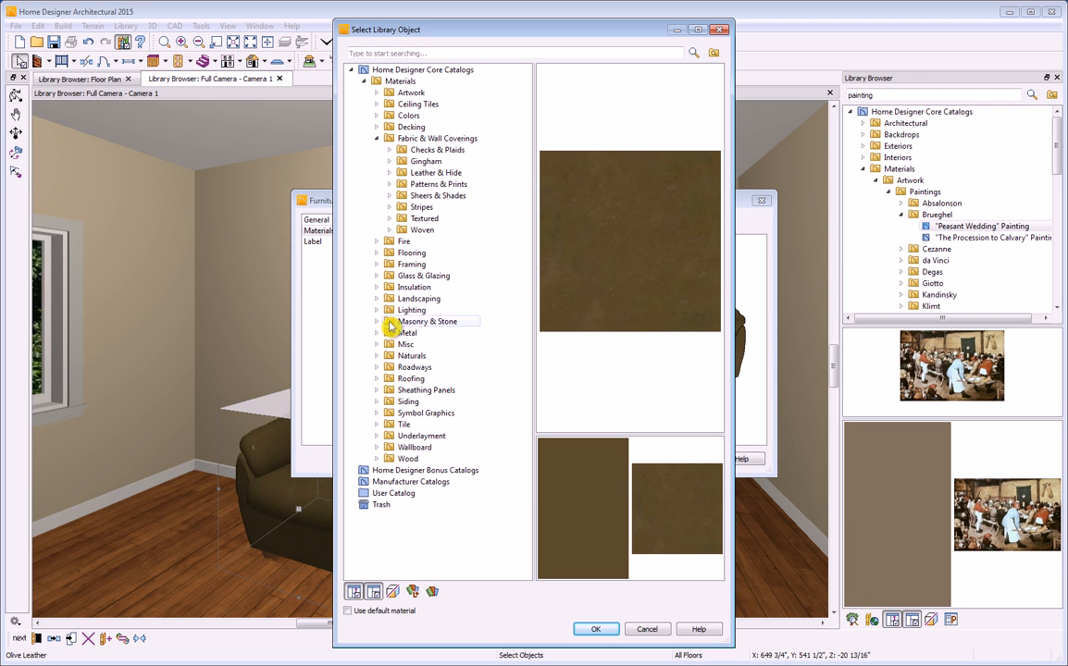
left_click(376, 139)
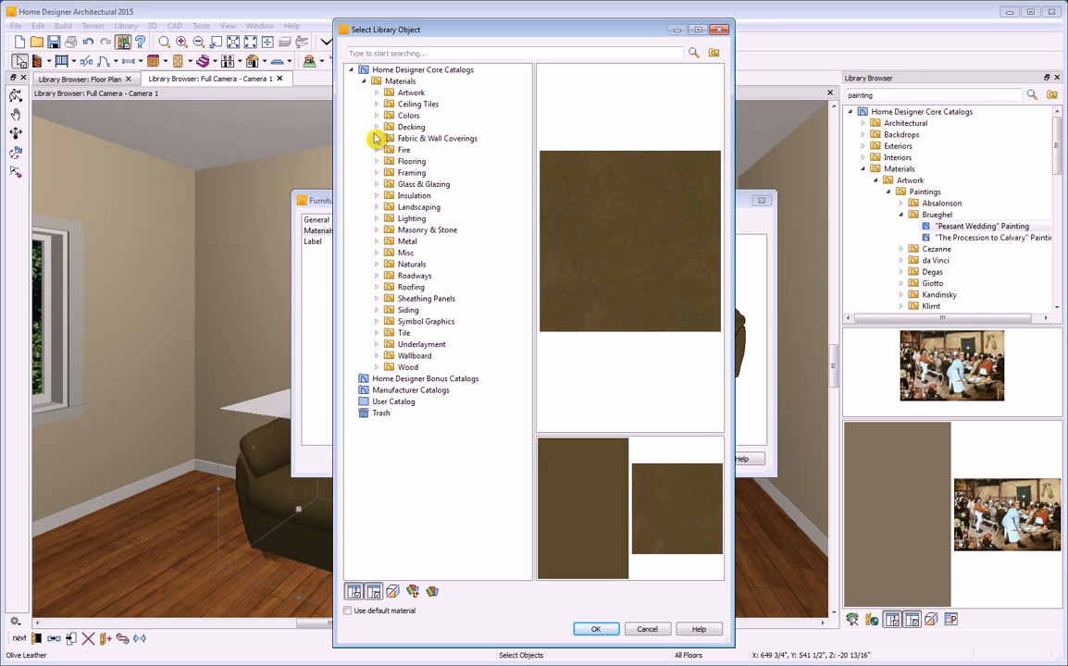
left_click(376, 117)
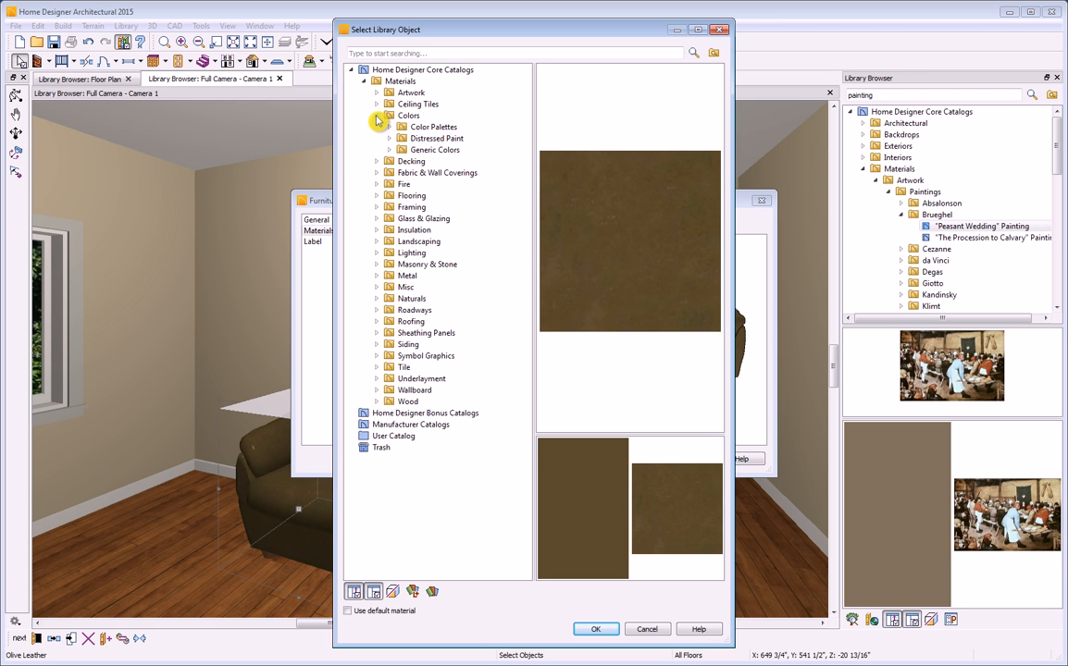
left_click(389, 151)
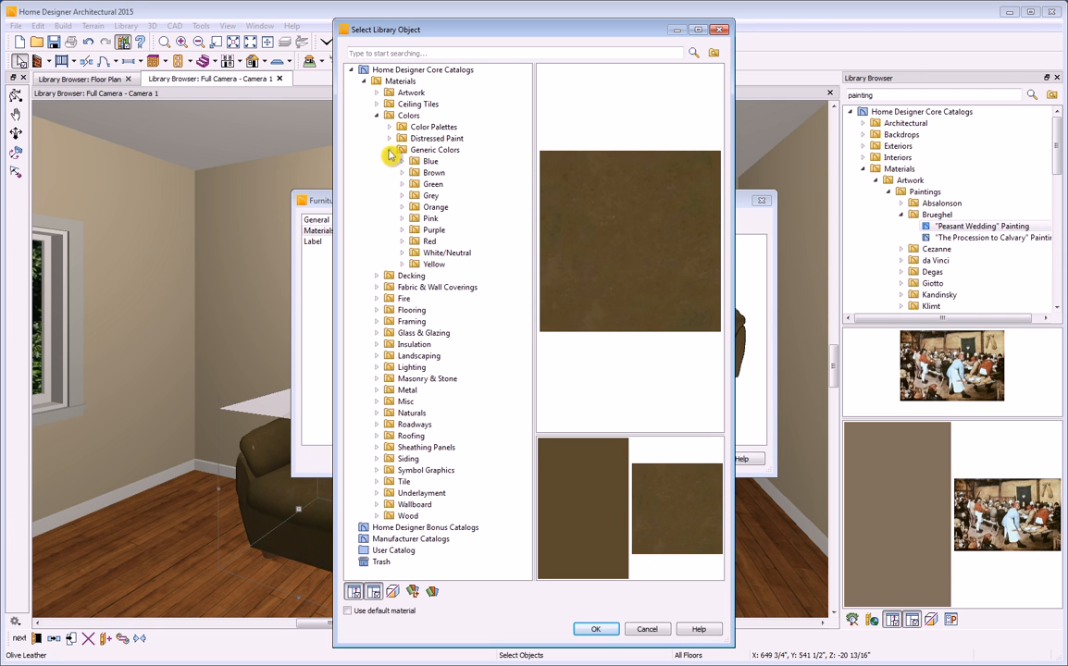
left_click(403, 254)
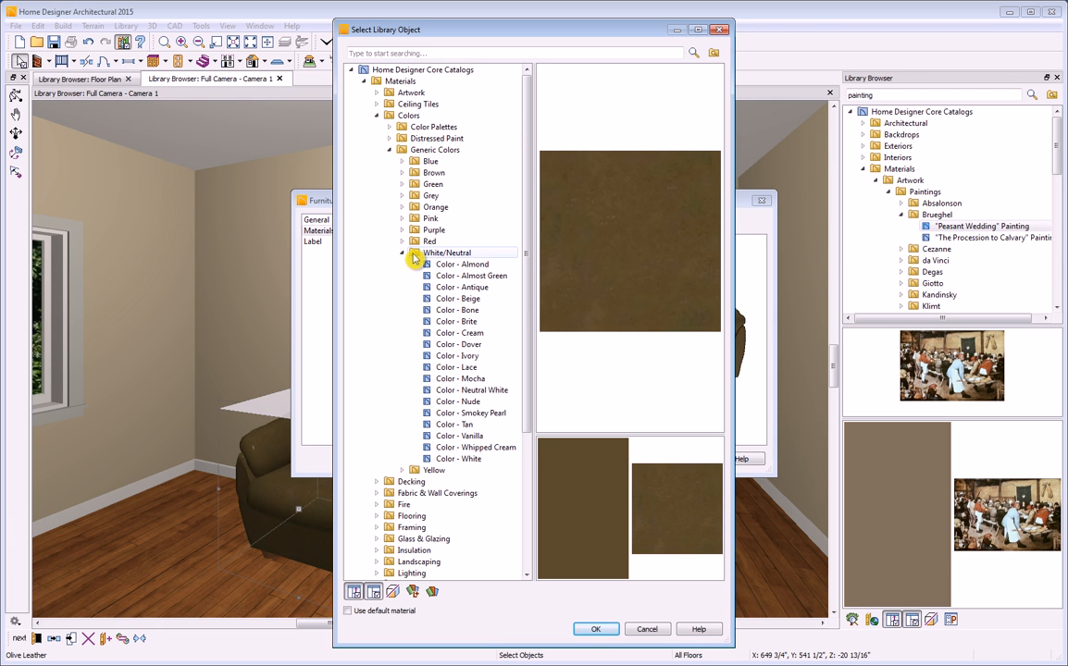
left_click(414, 258)
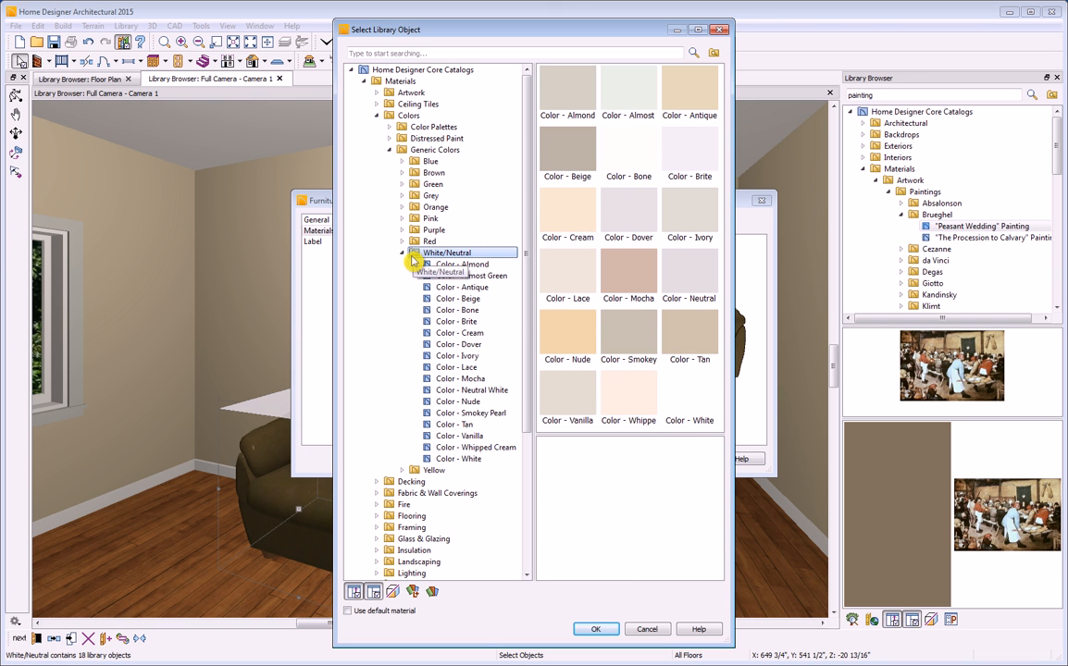
left_click(570, 217)
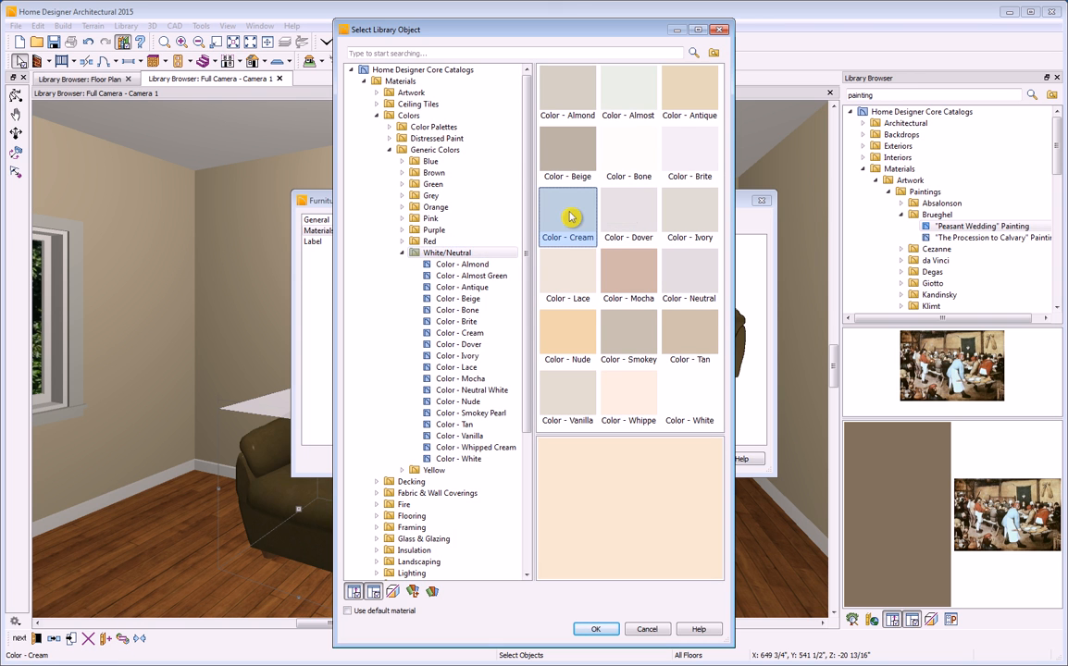
left_click(593, 629)
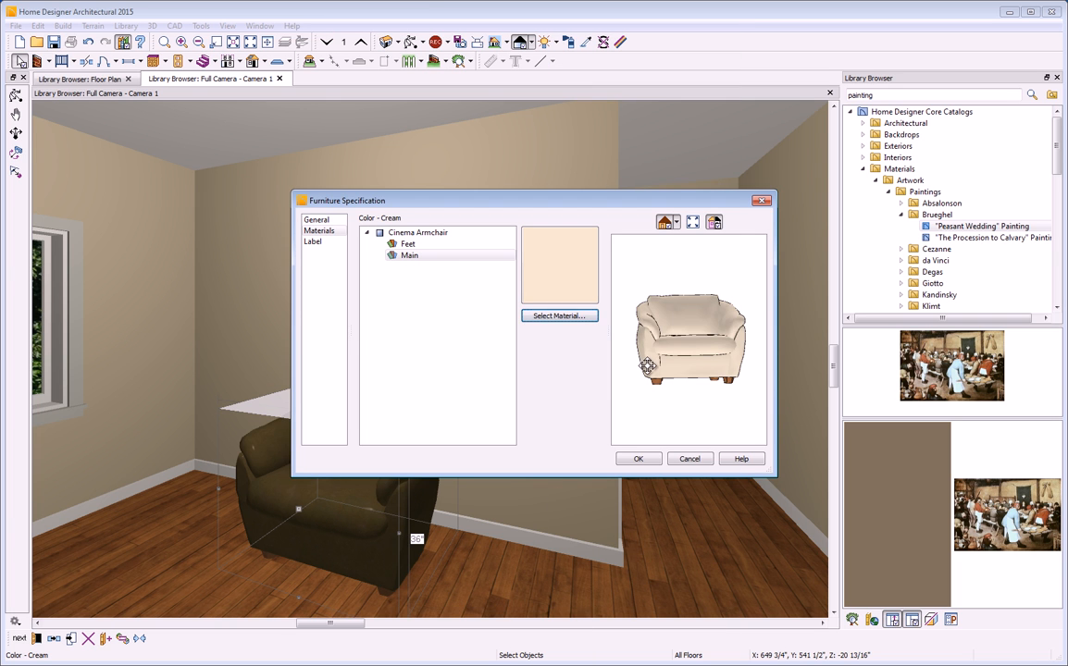
left_click(641, 461)
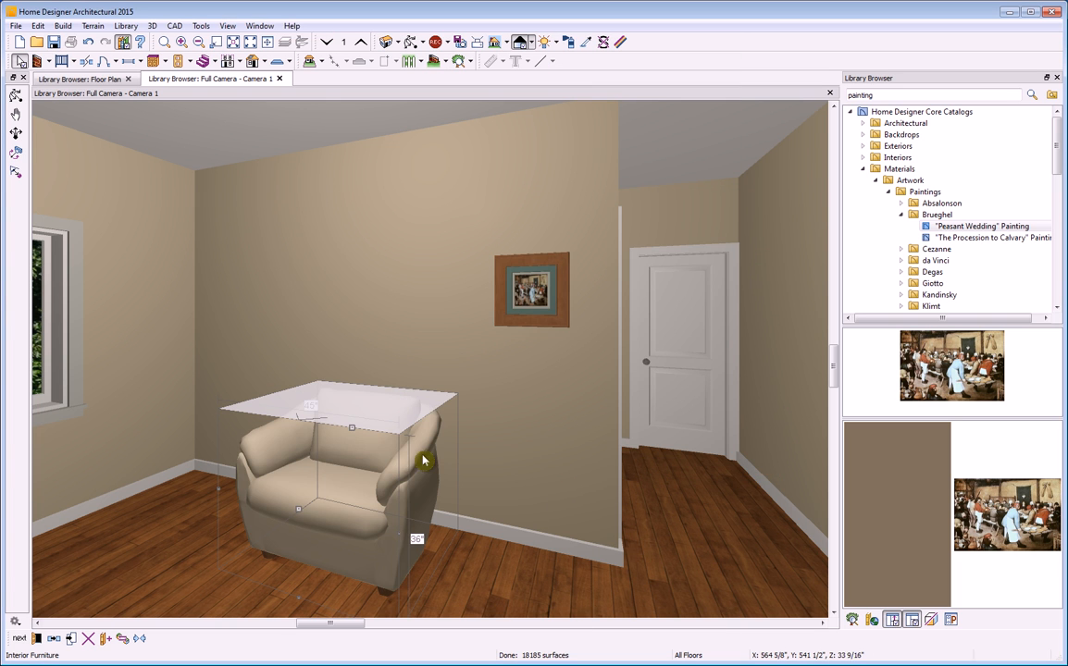
key("Escape")
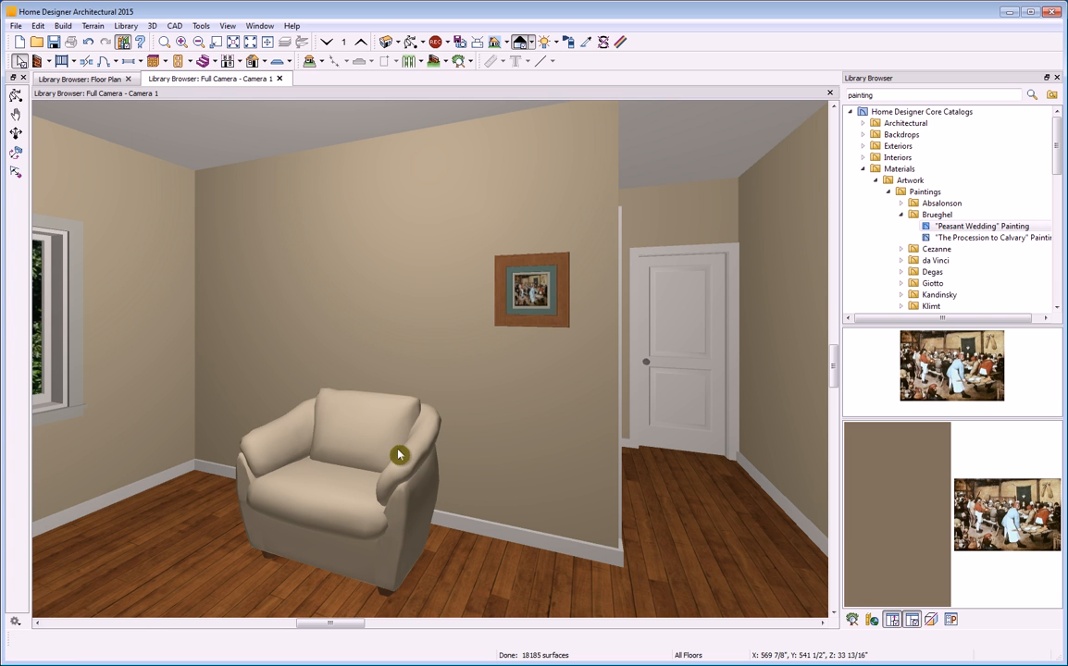
- Add the cream-colored armchair from the room to the User Catalog in the library
left_click(336, 469)
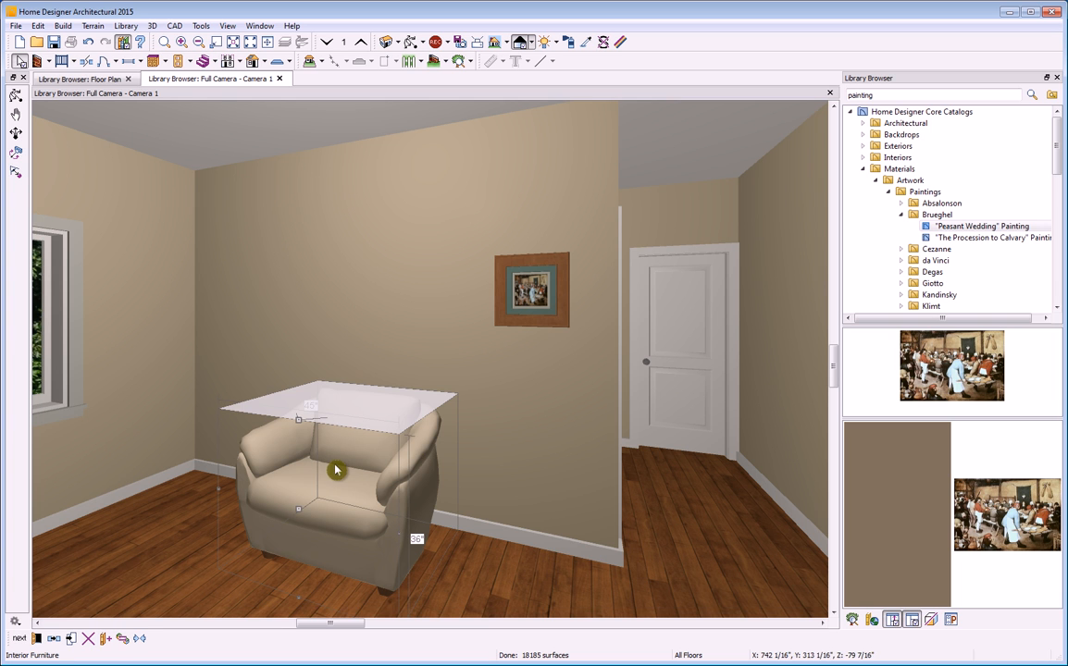
left_click(106, 641)
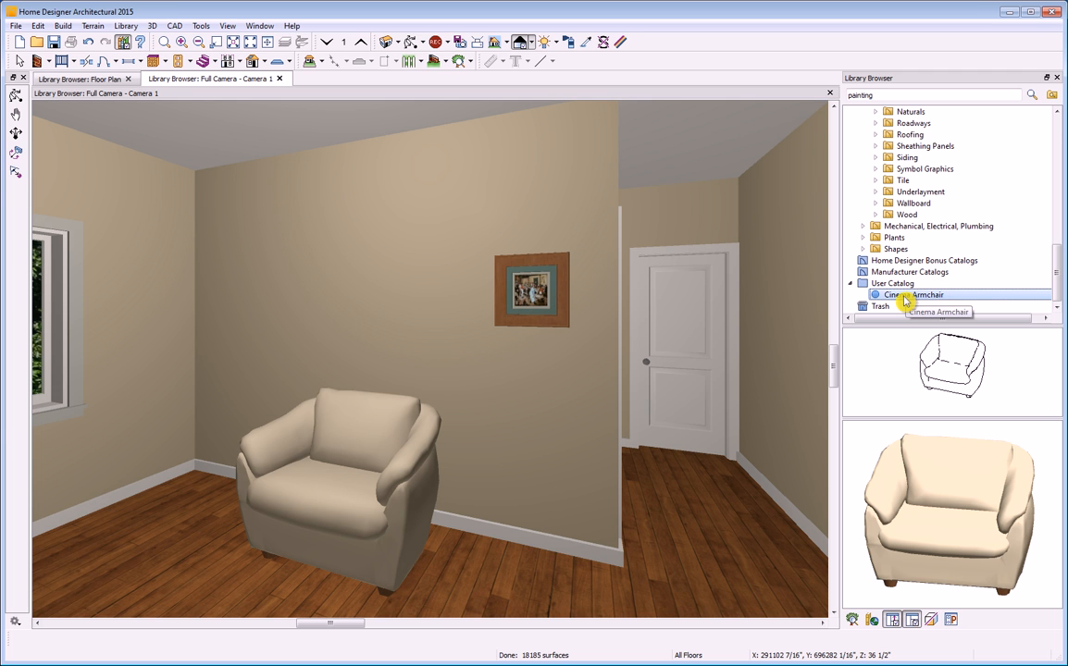
- Copy the "Peasant Wedding" Painting from the Brueghel folder and paste it into the User Catalog as a shortcut and as a full copy
left_click_drag(1056, 286, 1056, 166)
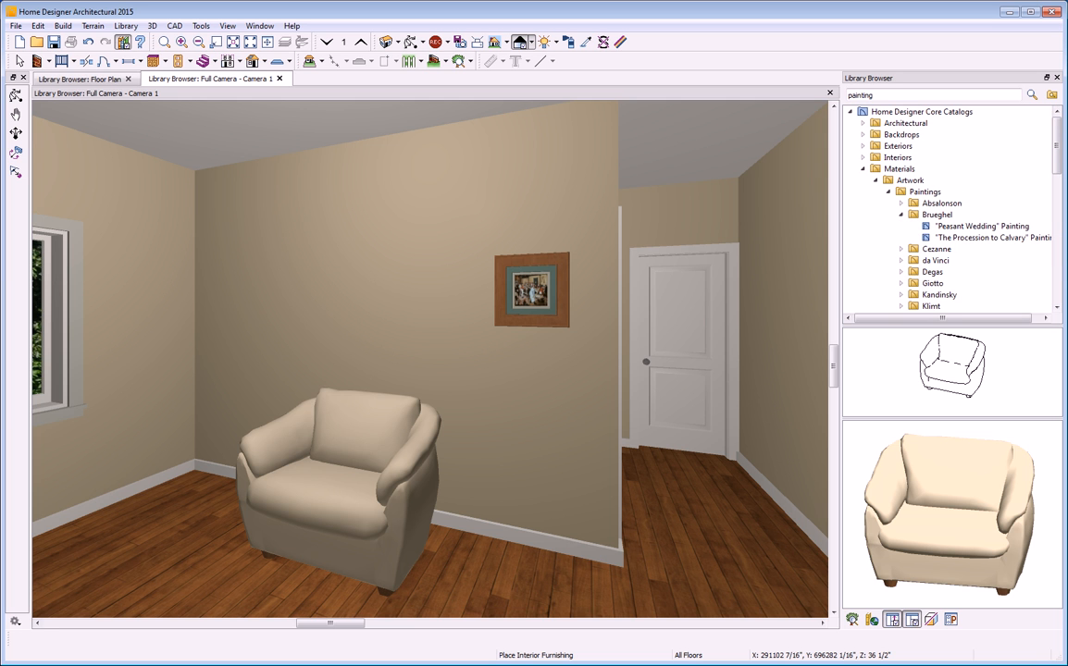
left_click(974, 229)
right_click(971, 228)
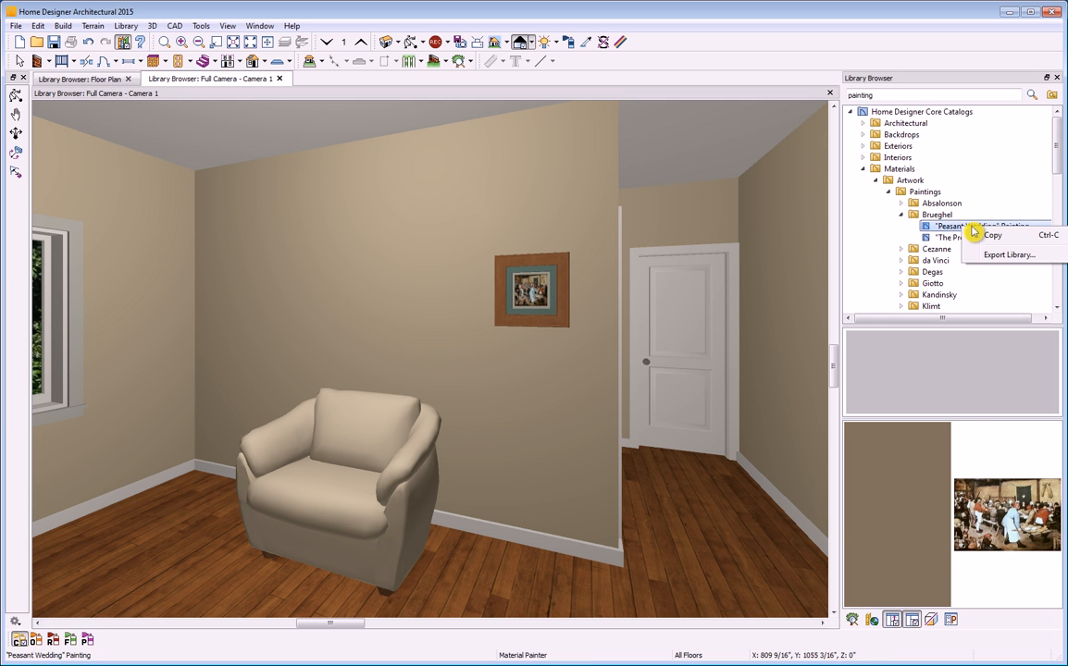
left_click(987, 240)
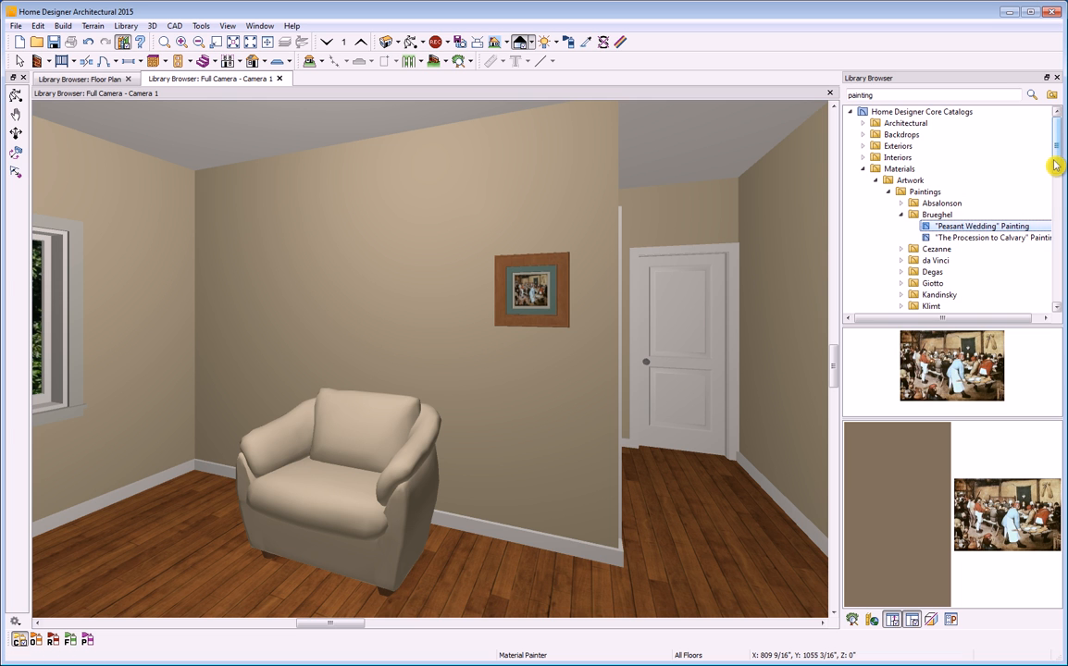
left_click_drag(1055, 165, 1061, 296)
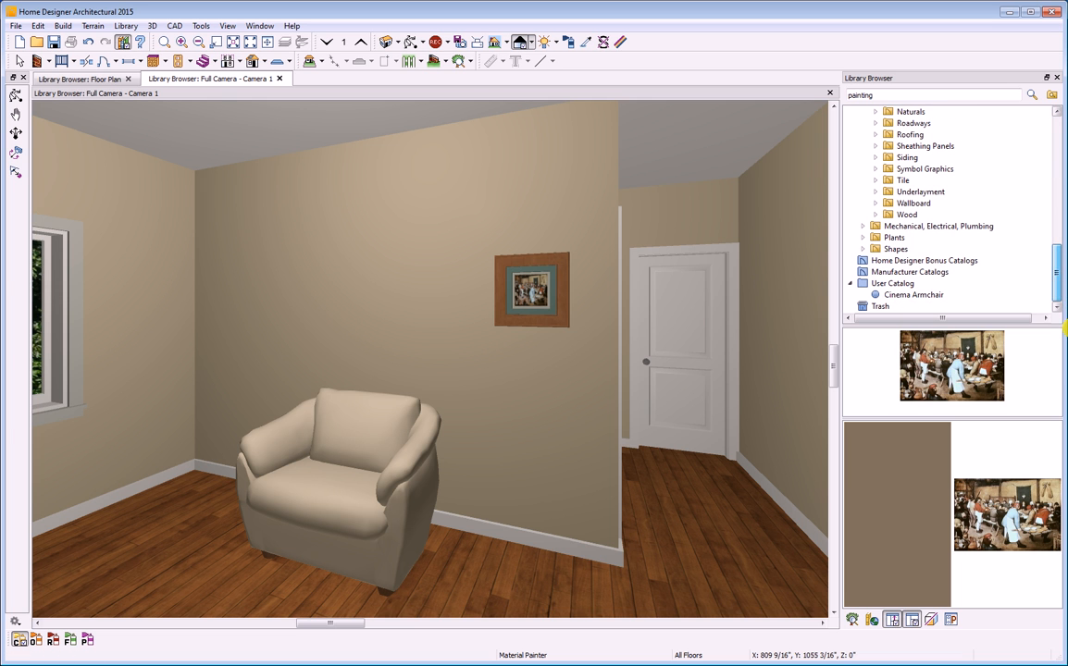
right_click(896, 286)
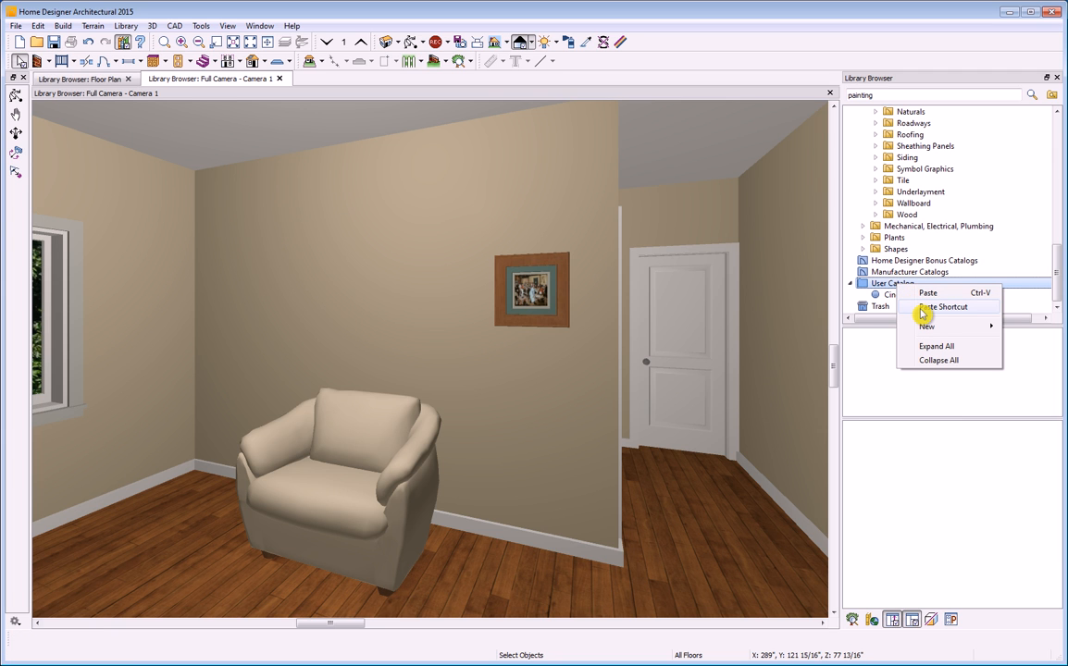
left_click(925, 312)
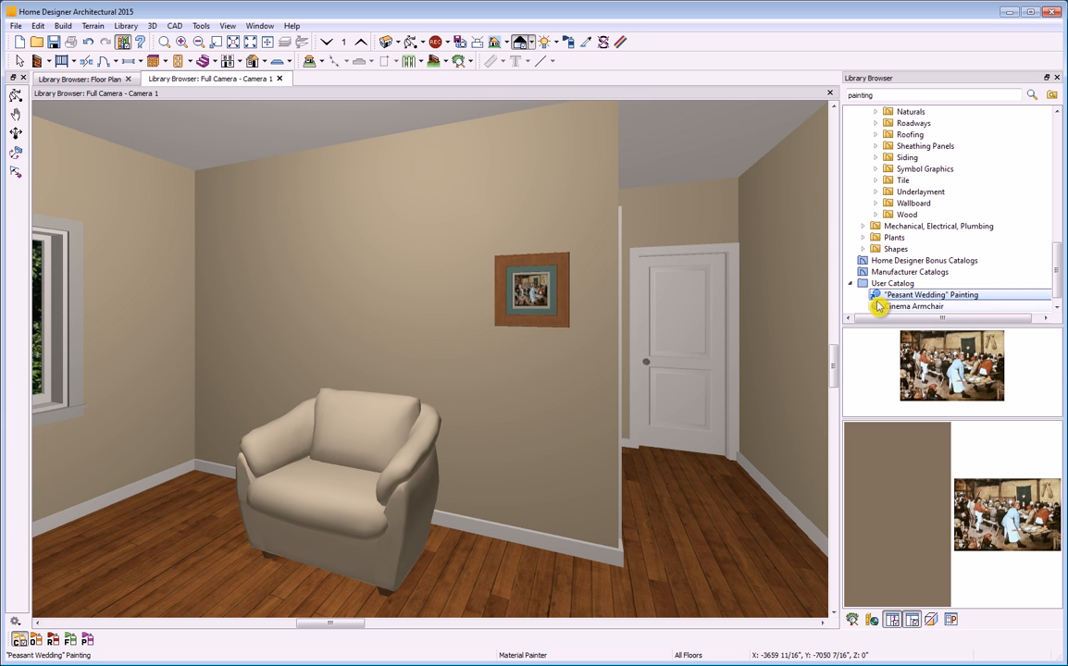
right_click(865, 285)
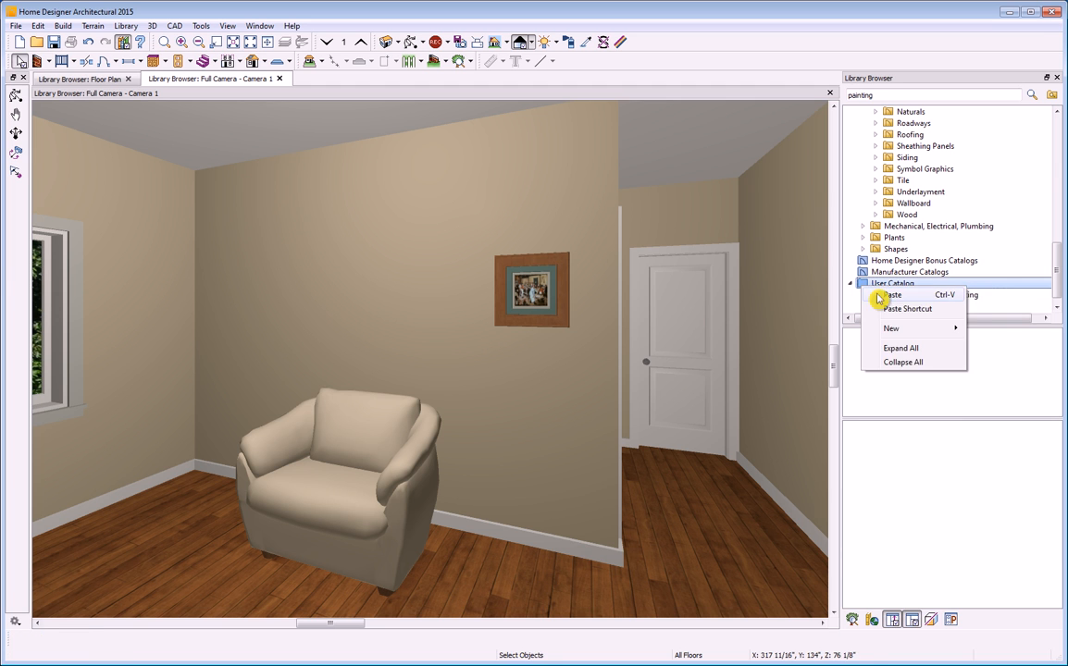
left_click(890, 294)
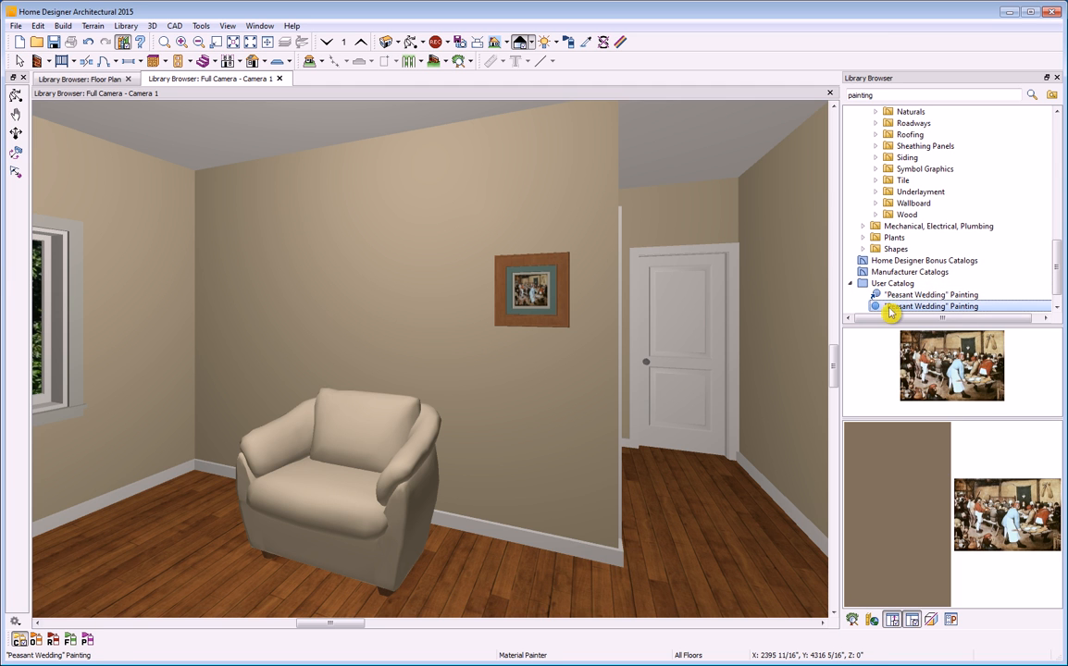
- Open the material definition of the full "Peasant Wedding" Painting copy in the User Catalog to view its editable properties, then close it without changes
left_click_drag(1055, 289, 1058, 304)
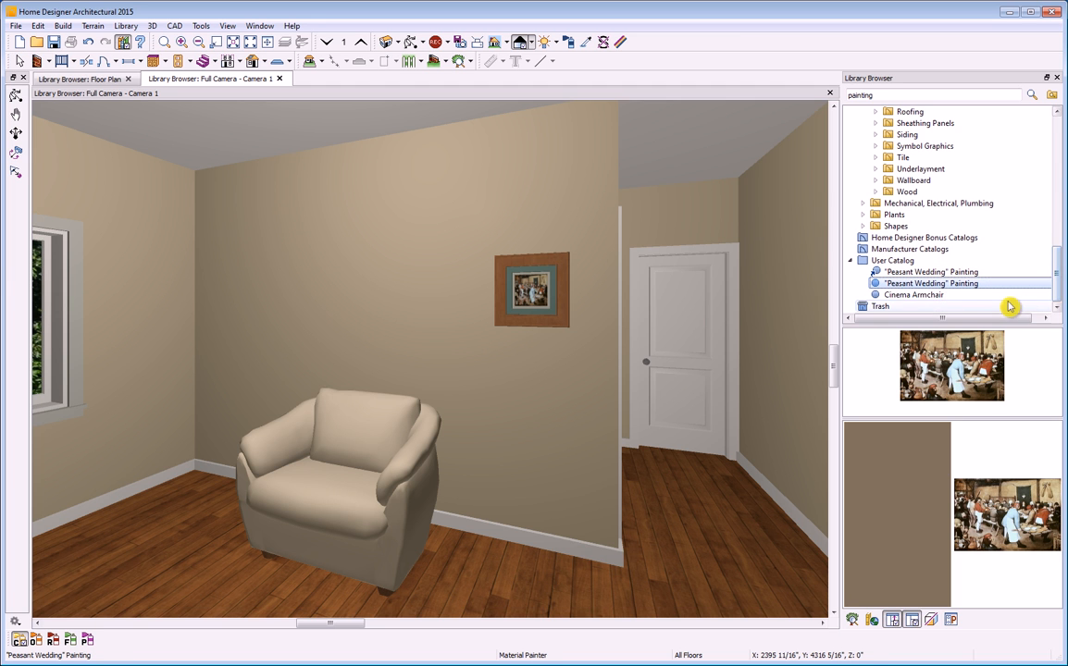
right_click(947, 290)
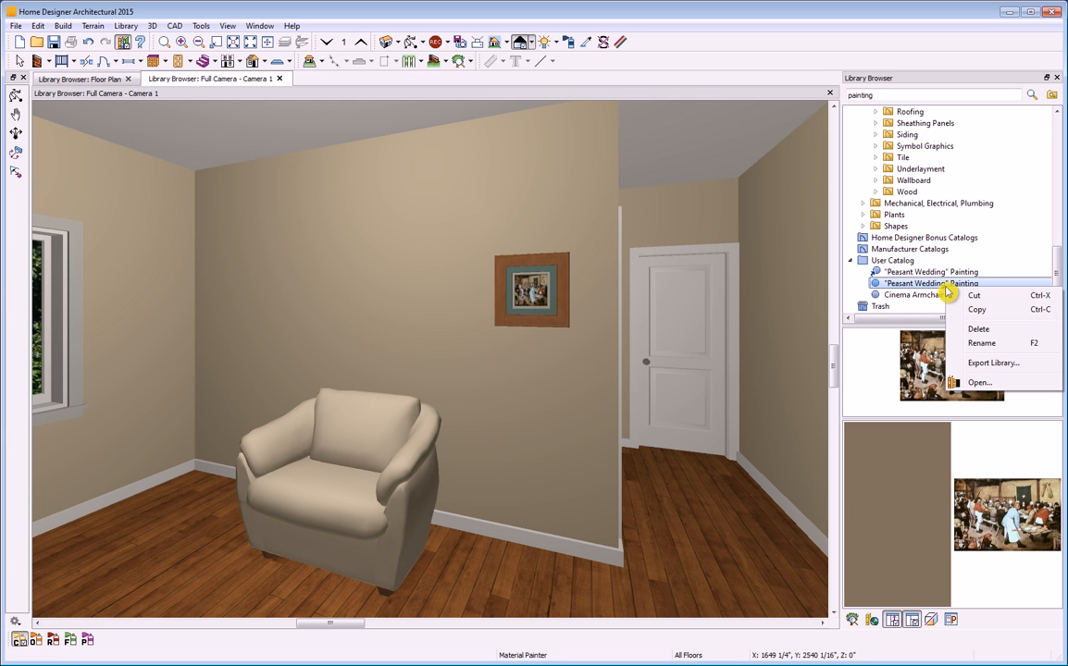
left_click(969, 384)
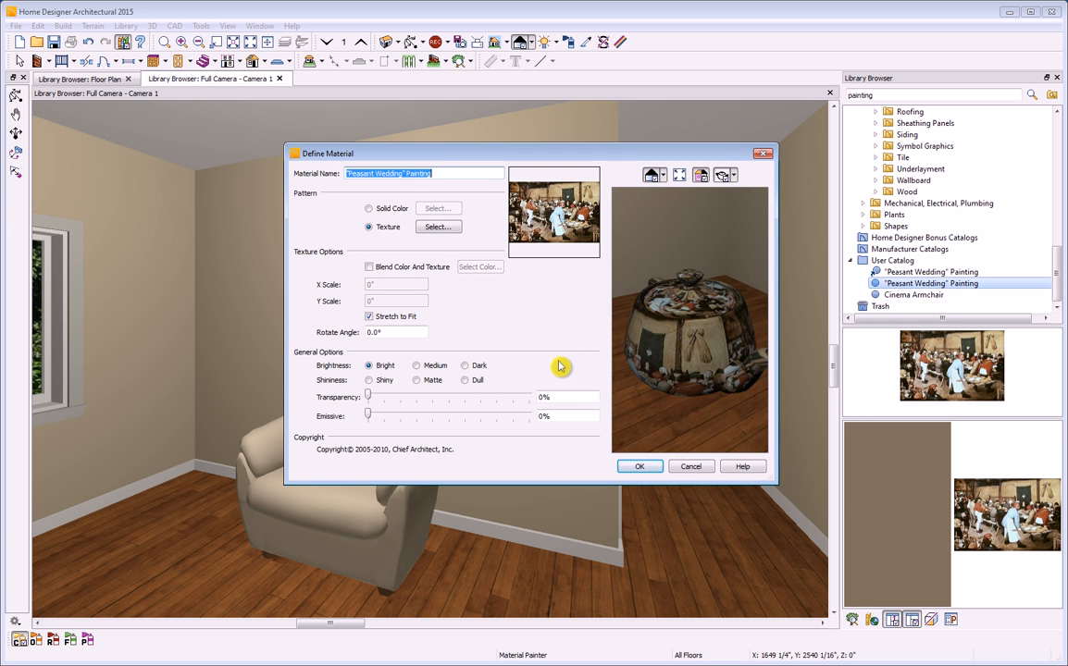
left_click(689, 467)
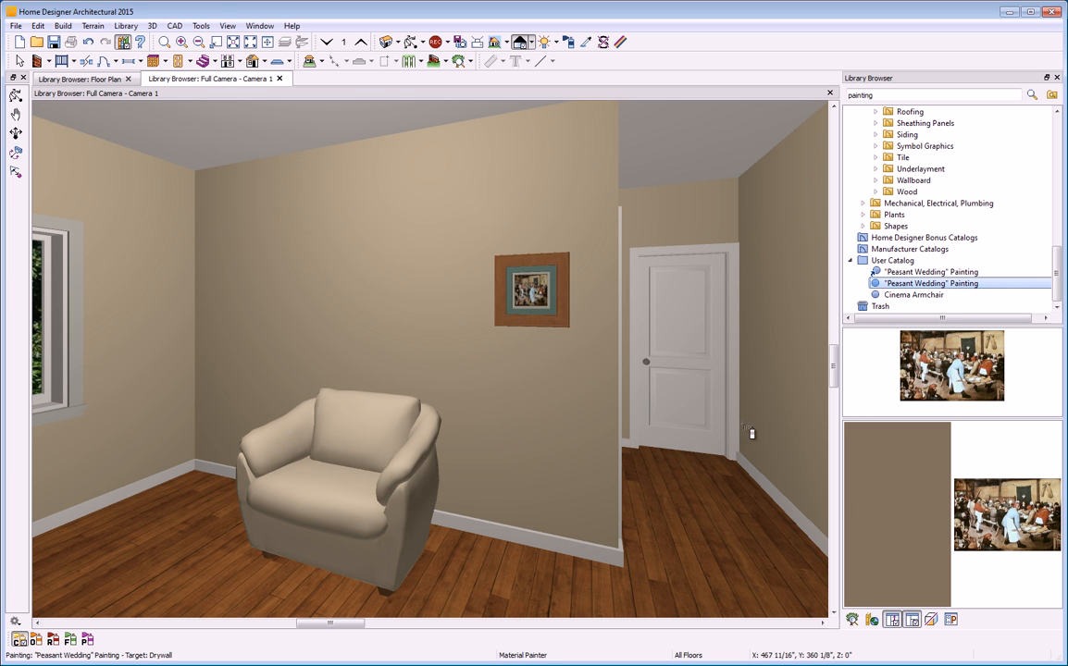
- Rename the Cinema Armchair in the User Catalog to Creme Armchair
right_click(913, 296)
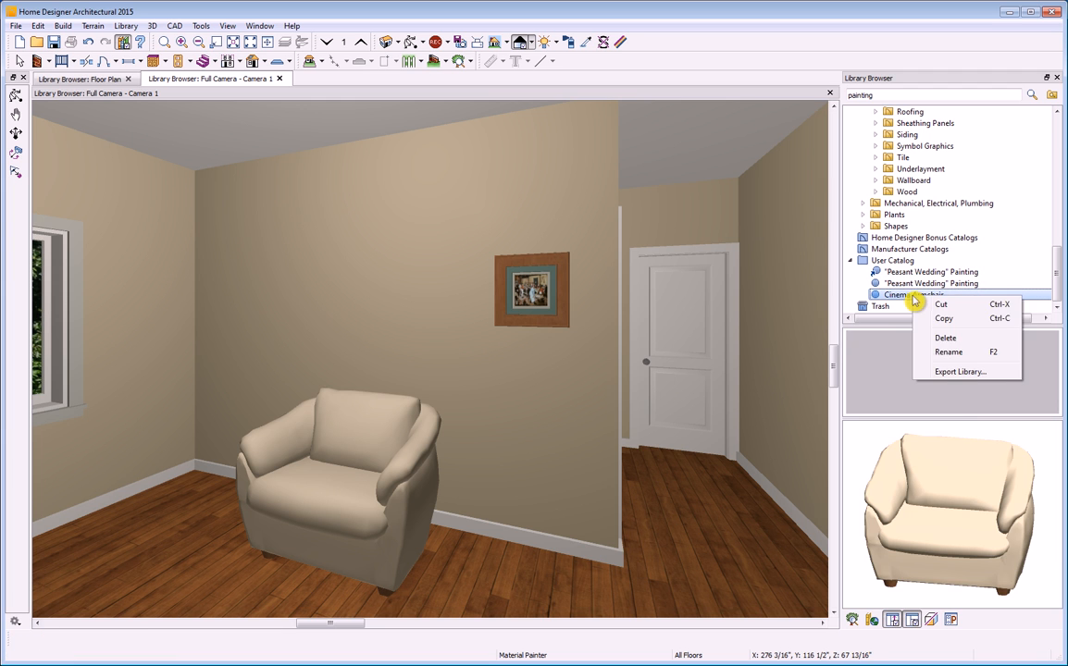
left_click(921, 353)
left_click_drag(911, 295, 900, 296)
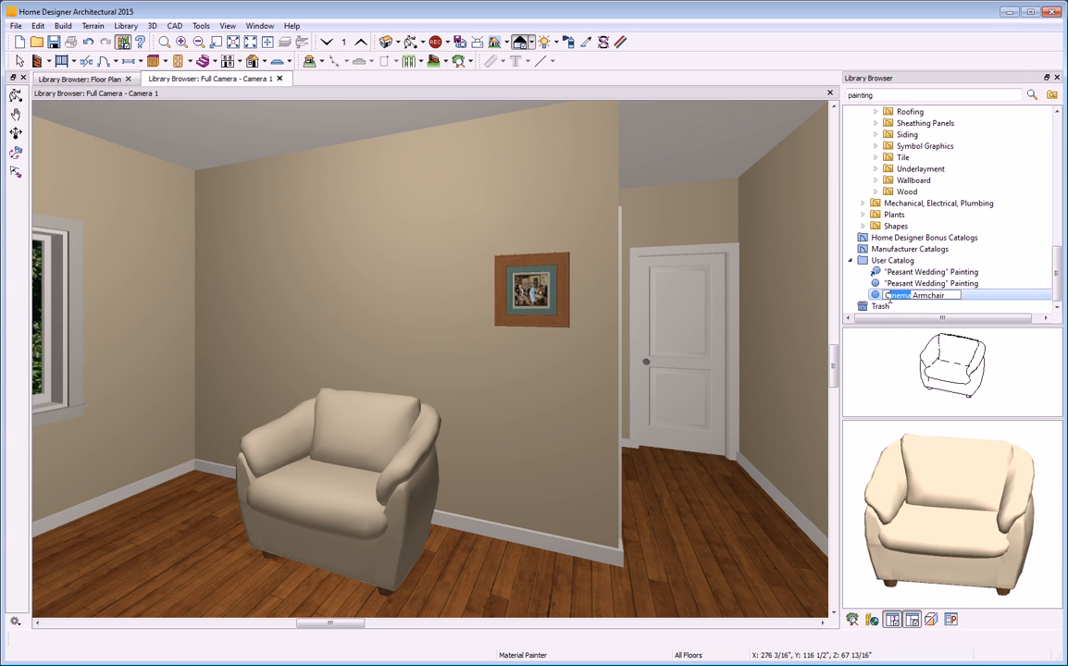
type("reme")
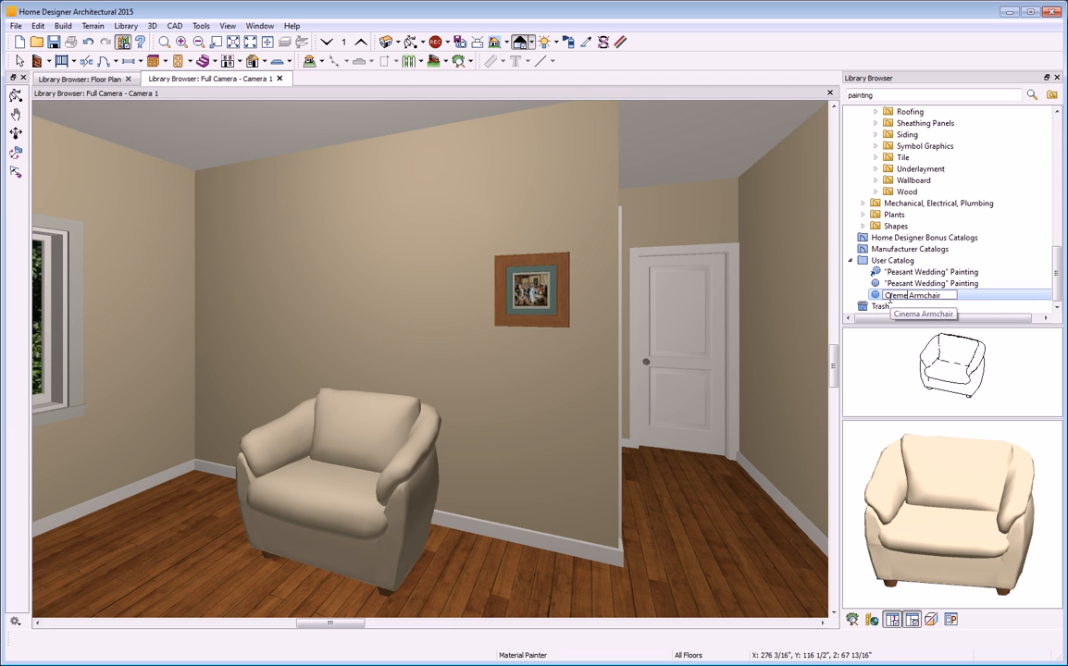
key("Return")
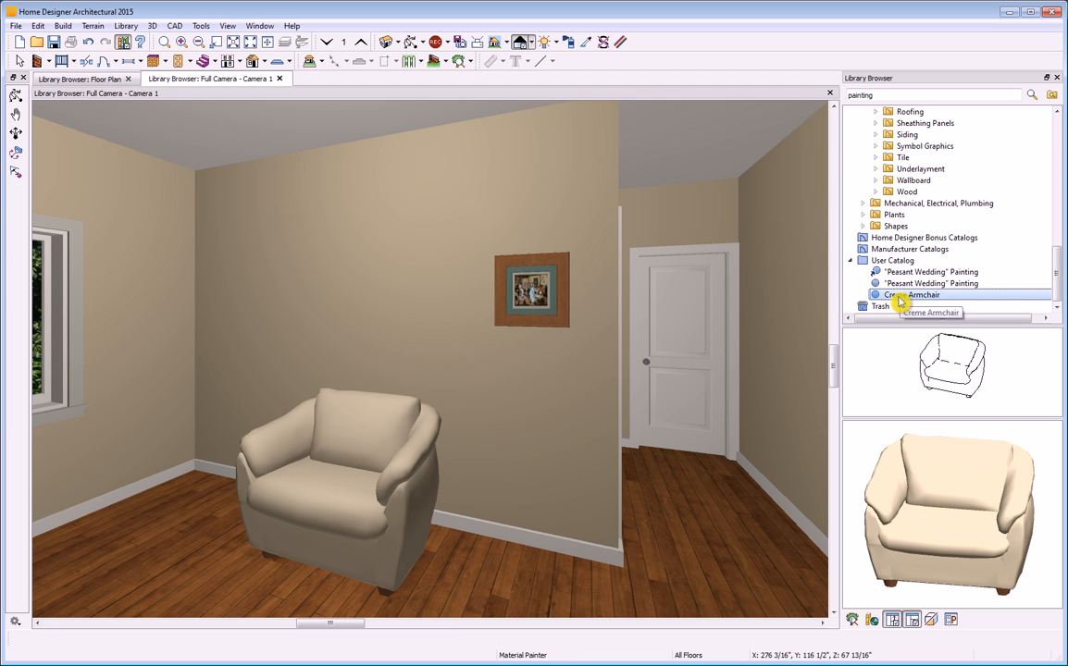
- Create a Paintings folder in the User Catalog and move the full "Peasant Wedding" Painting copy into it
left_click(861, 264)
right_click(862, 266)
mouse_move(925, 305)
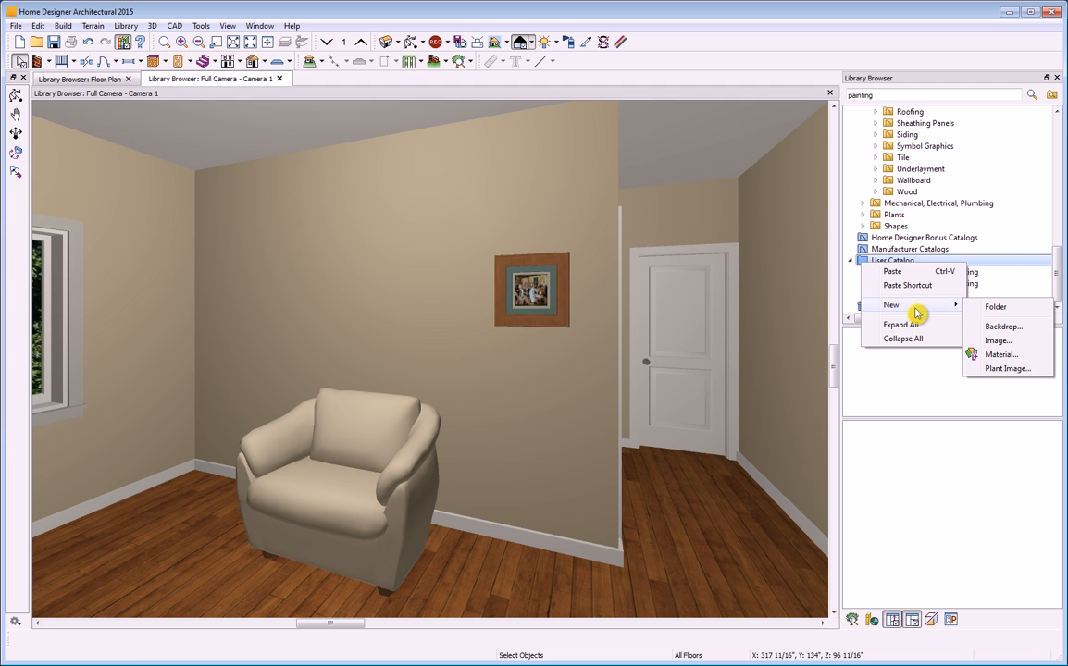
left_click(993, 312)
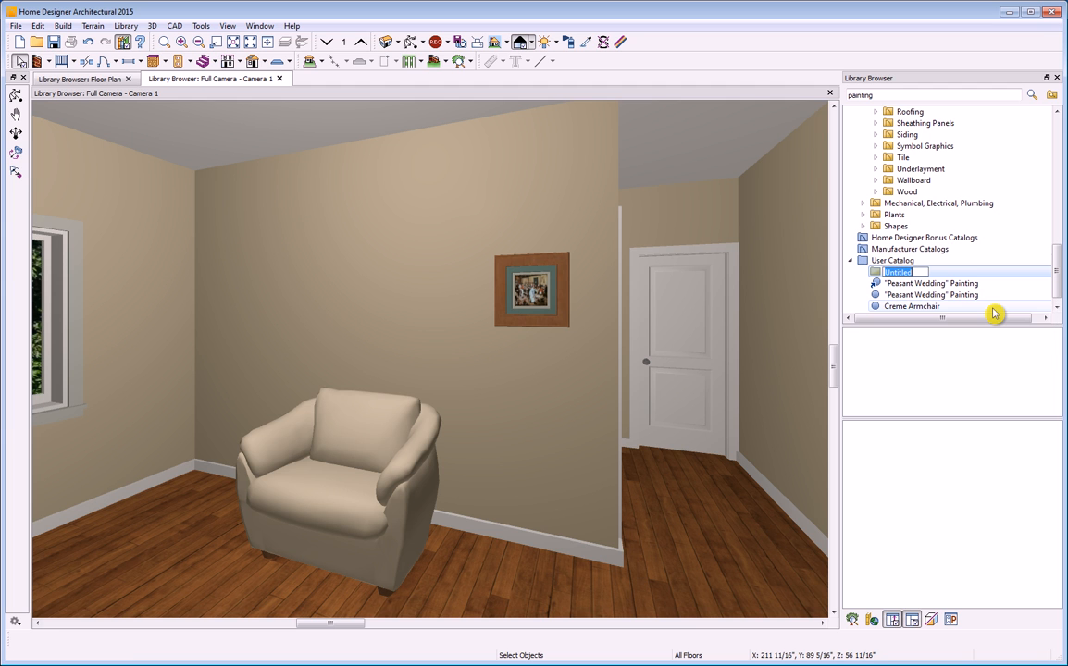
type("Paintings")
key("Return")
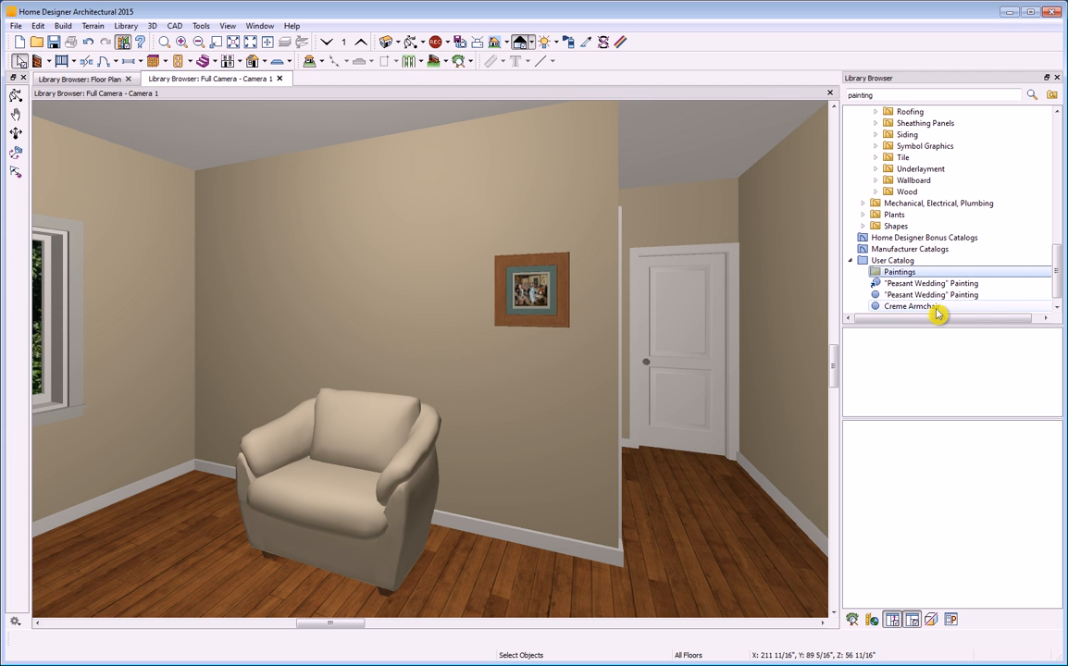
left_click_drag(920, 295, 904, 273)
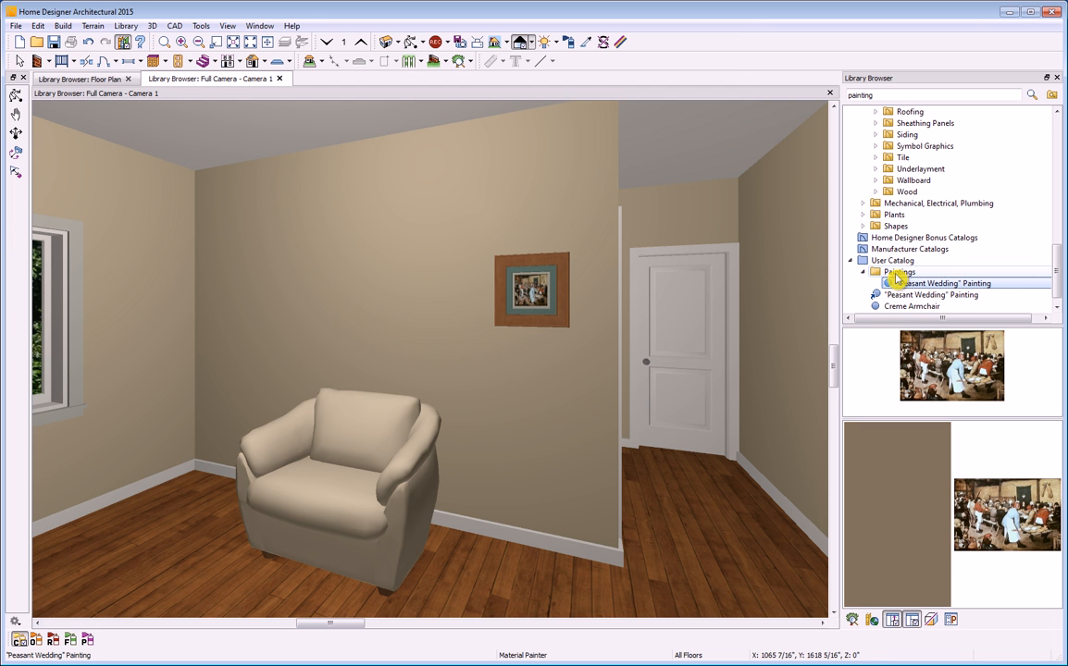
- Create a Furniture folder directly under the User Catalog and move the Creme Armchair into it
right_click(864, 264)
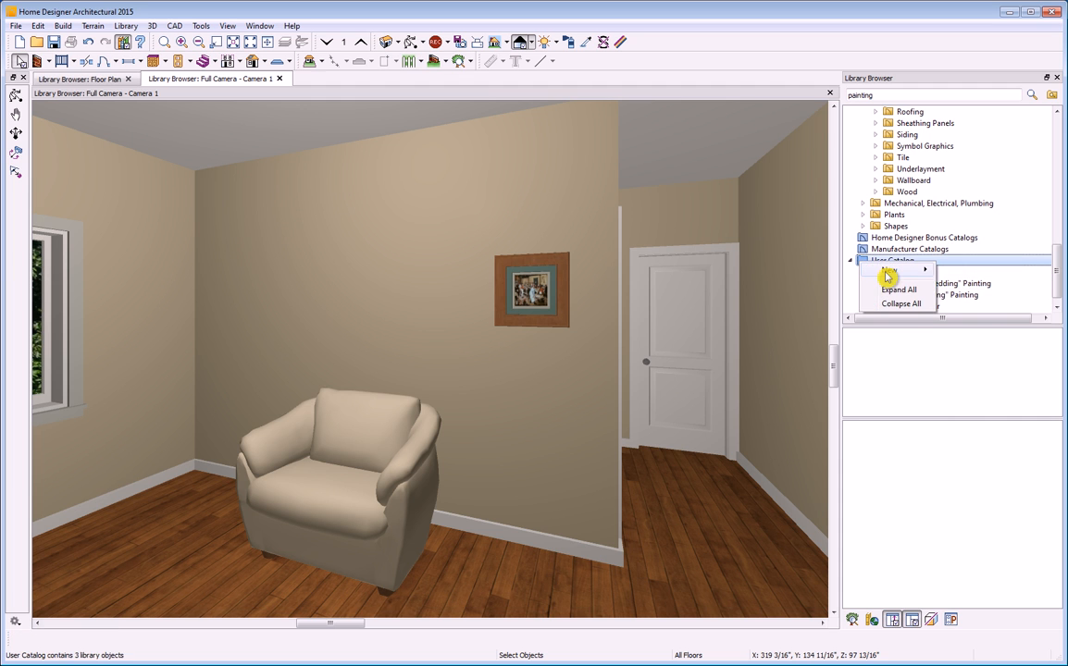
mouse_move(894, 272)
left_click(948, 275)
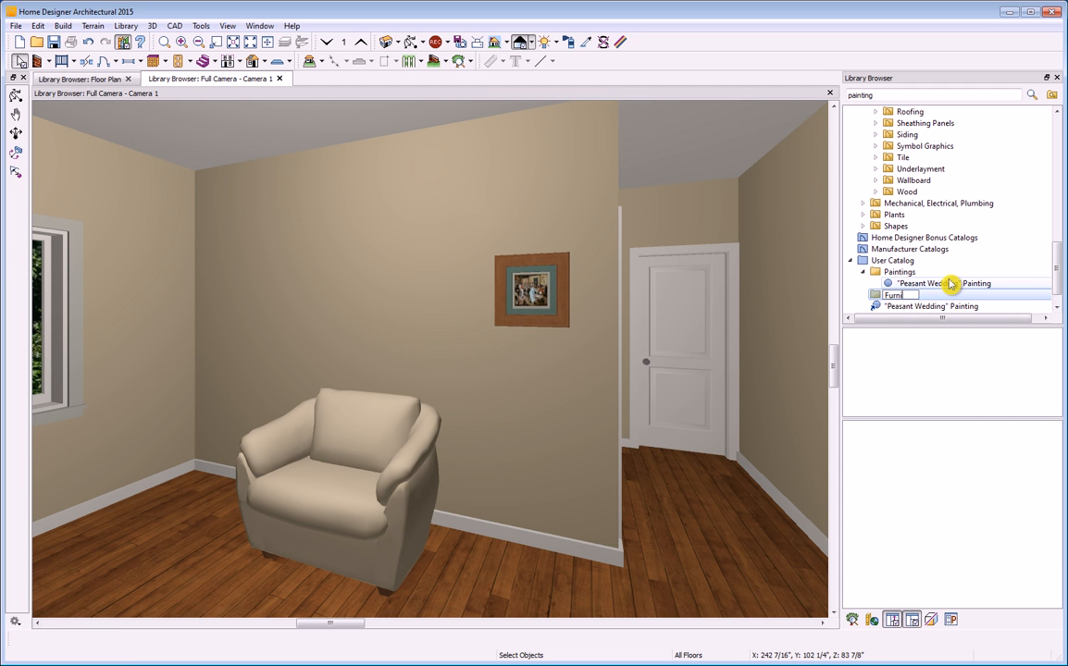
type("Furniture")
key("Return")
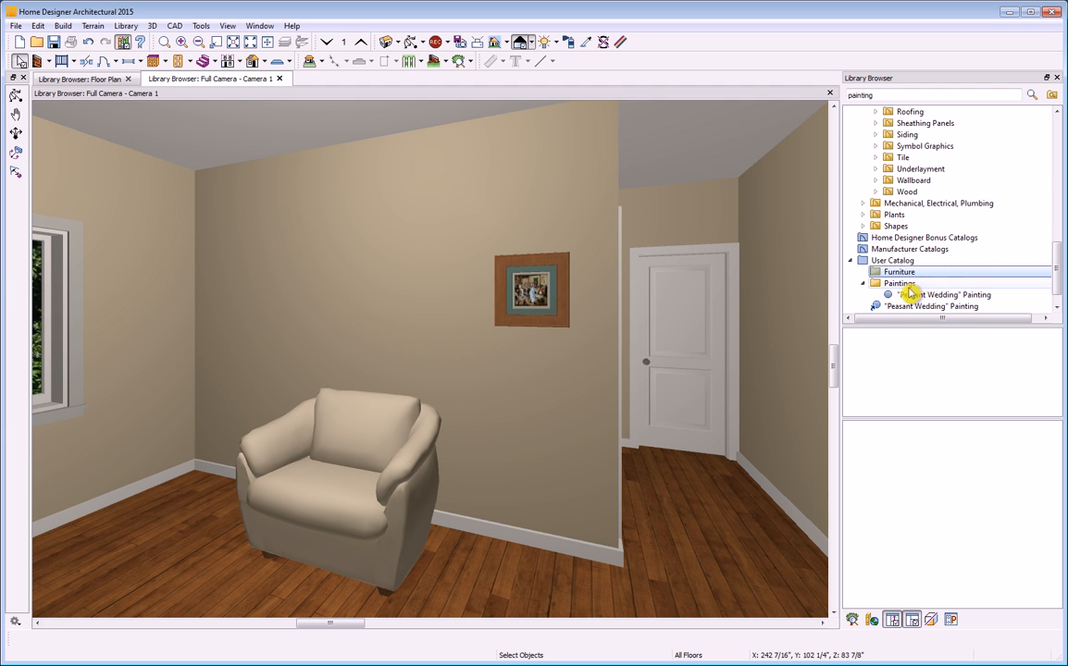
left_click_drag(902, 294, 895, 255)
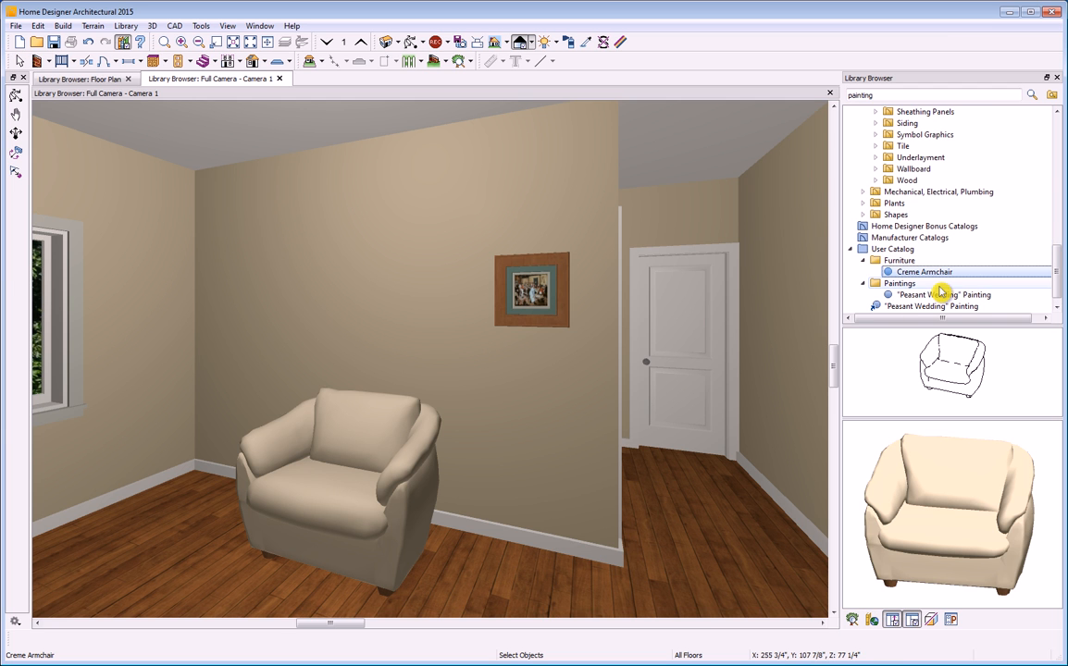
- Delete the "Peasant Wedding" Painting shortcut from the User Catalog and permanently empty the library trash
scroll(945, 302, "down", 1)
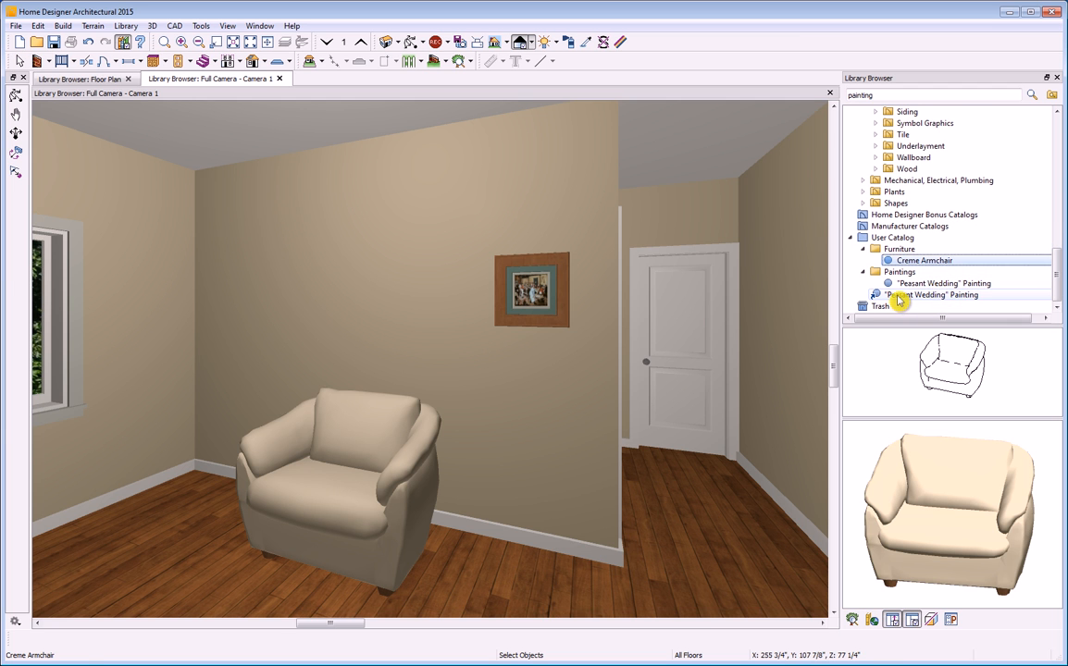
right_click(898, 294)
left_click(926, 360)
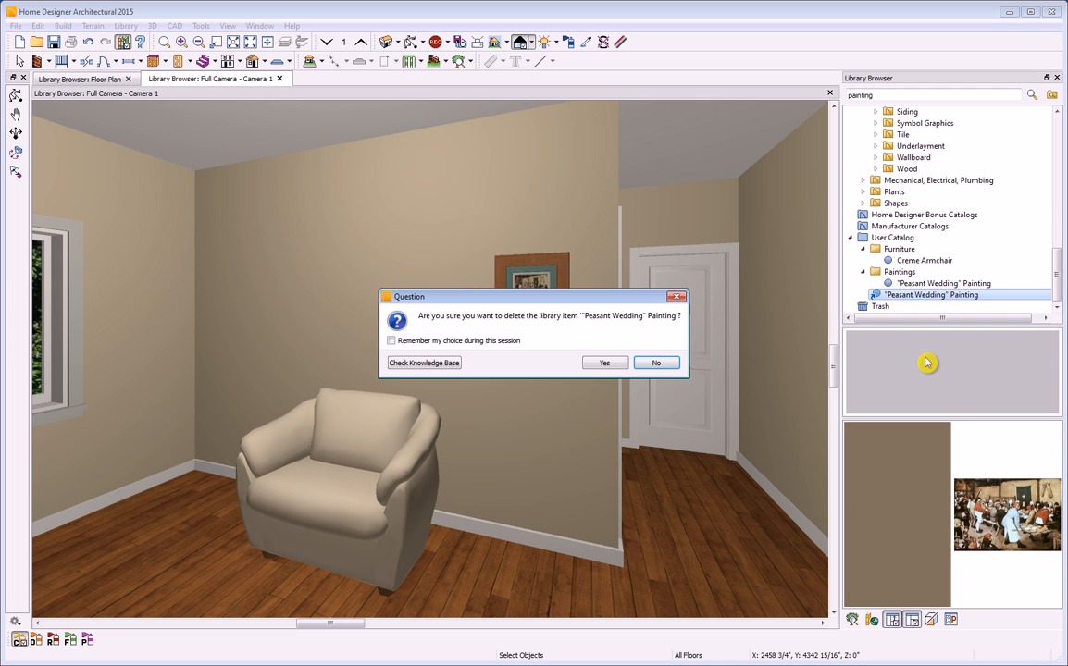
left_click(612, 363)
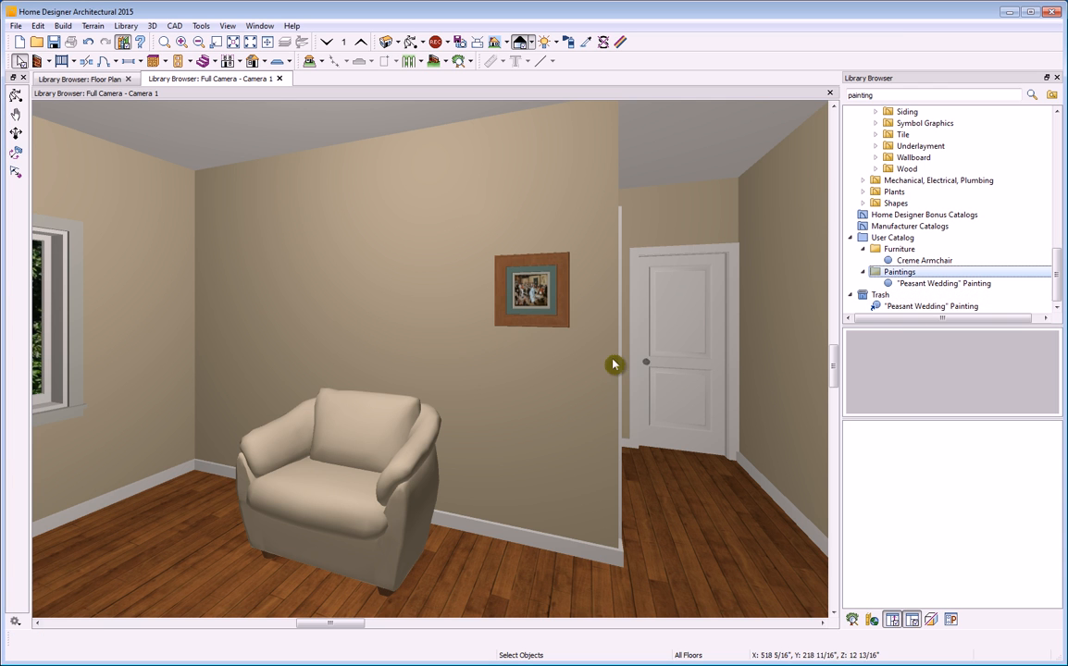
right_click(874, 296)
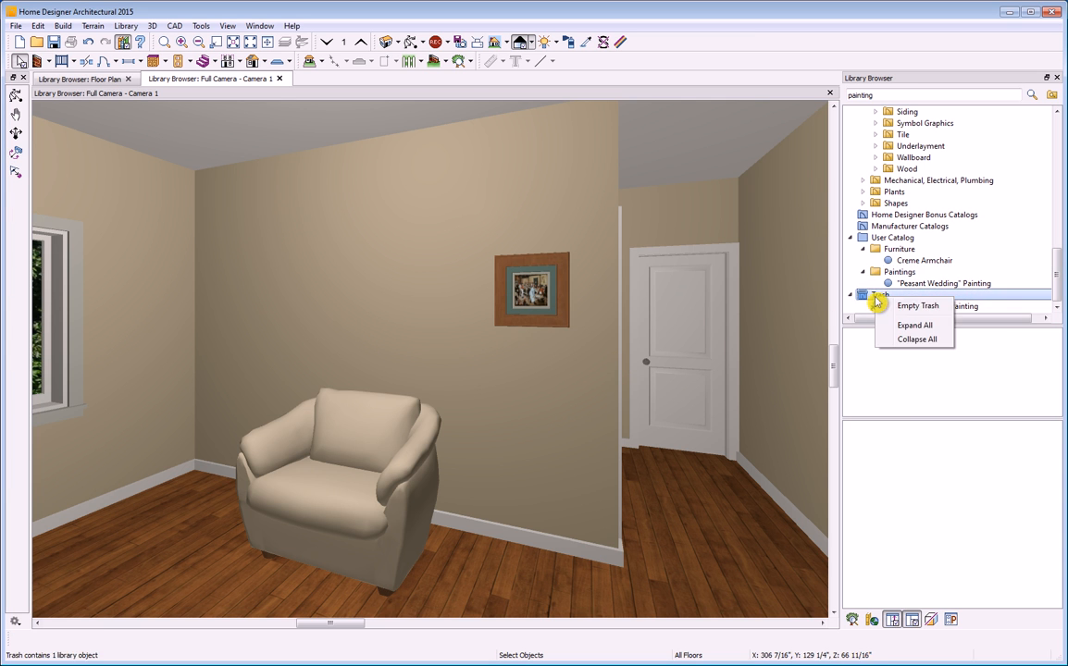
left_click(903, 307)
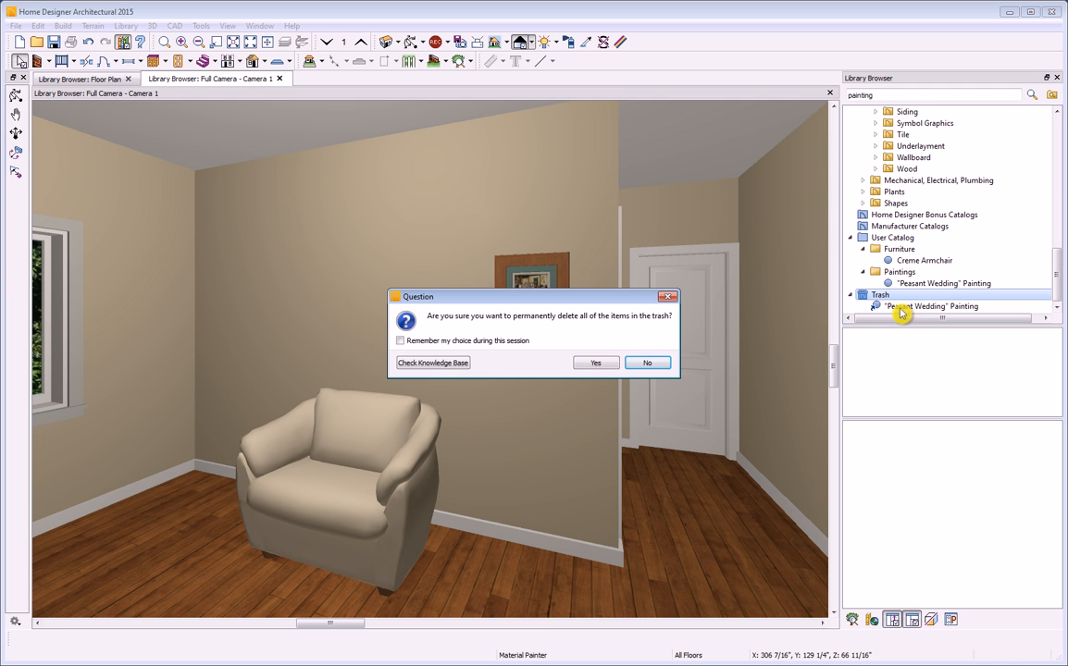
left_click(624, 362)
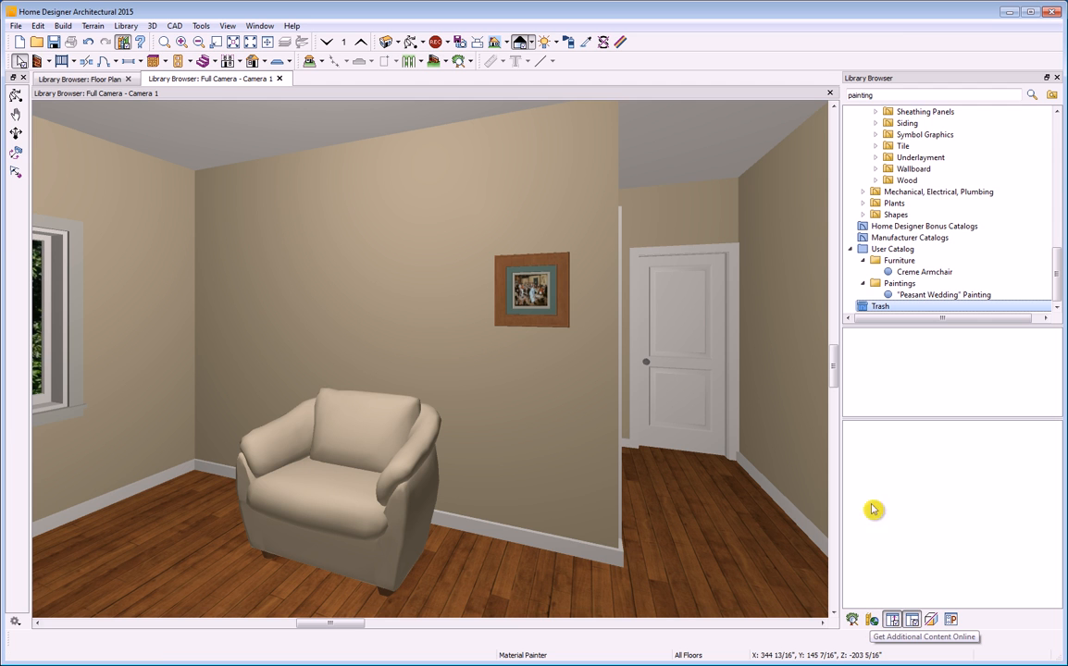
- Collapse the Home Designer Core Catalogs in the library tree
left_click_drag(1059, 274, 1058, 139)
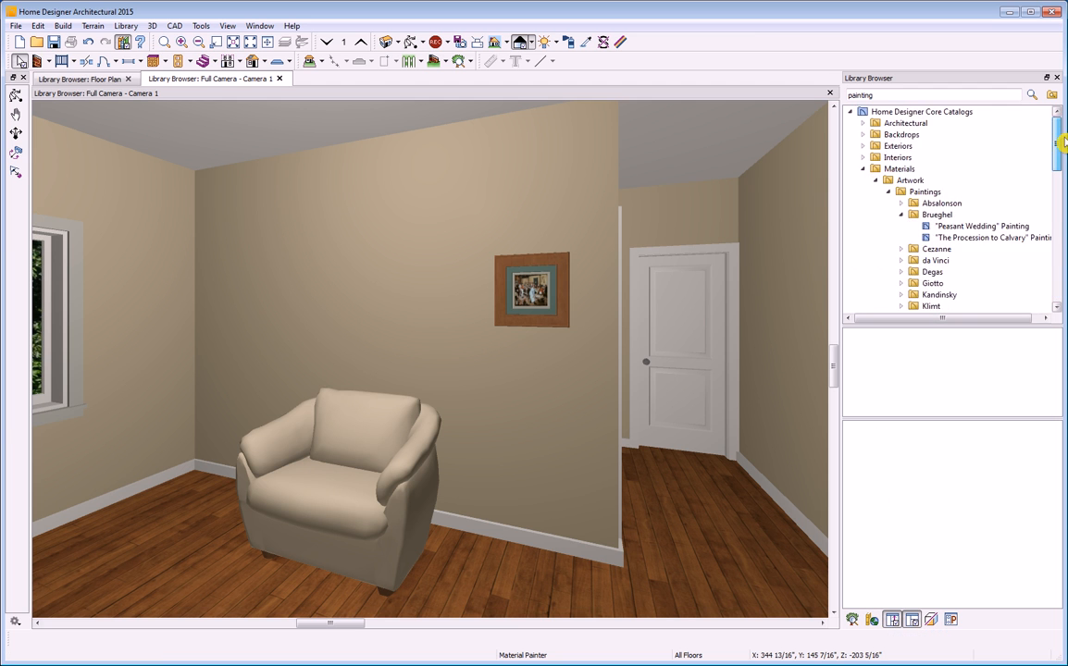
left_click(850, 112)
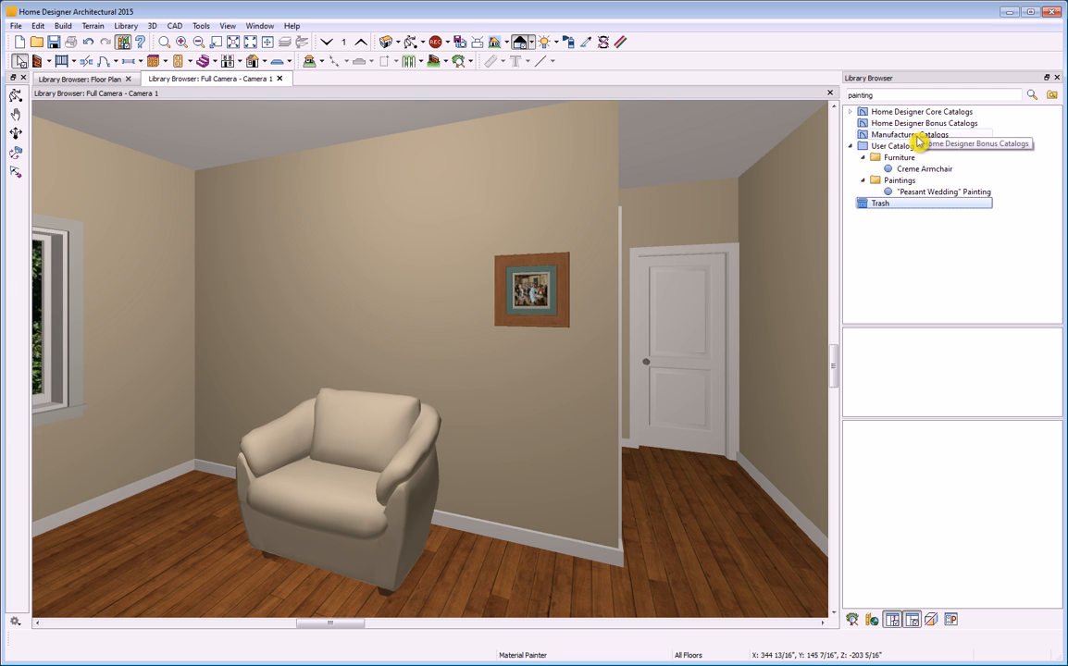